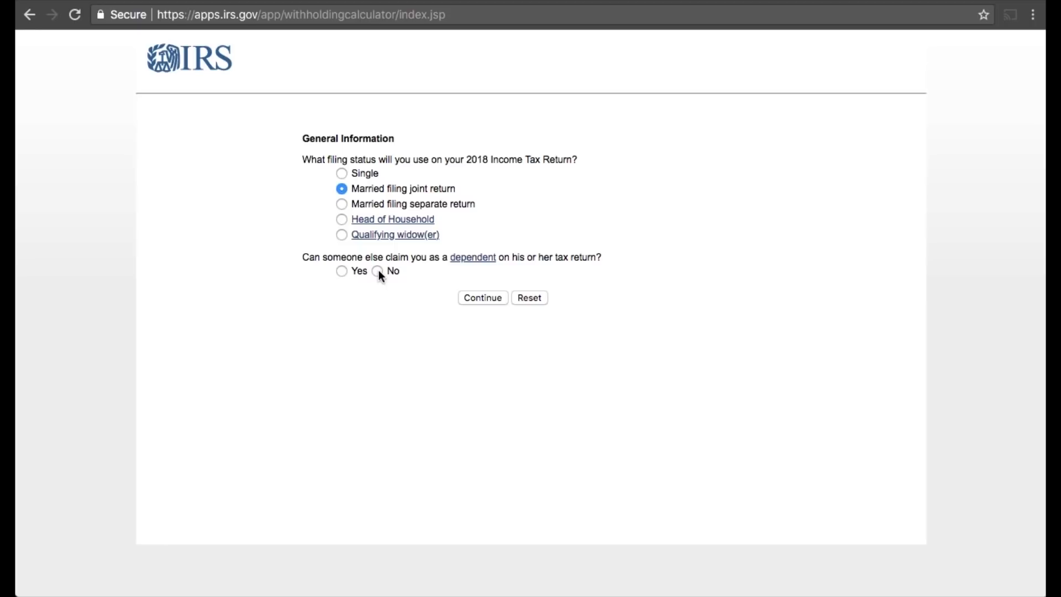
Continue past the filing status questions, keep the number of jobs at 1, and set the dependents claimed to 3.
click(490, 301)
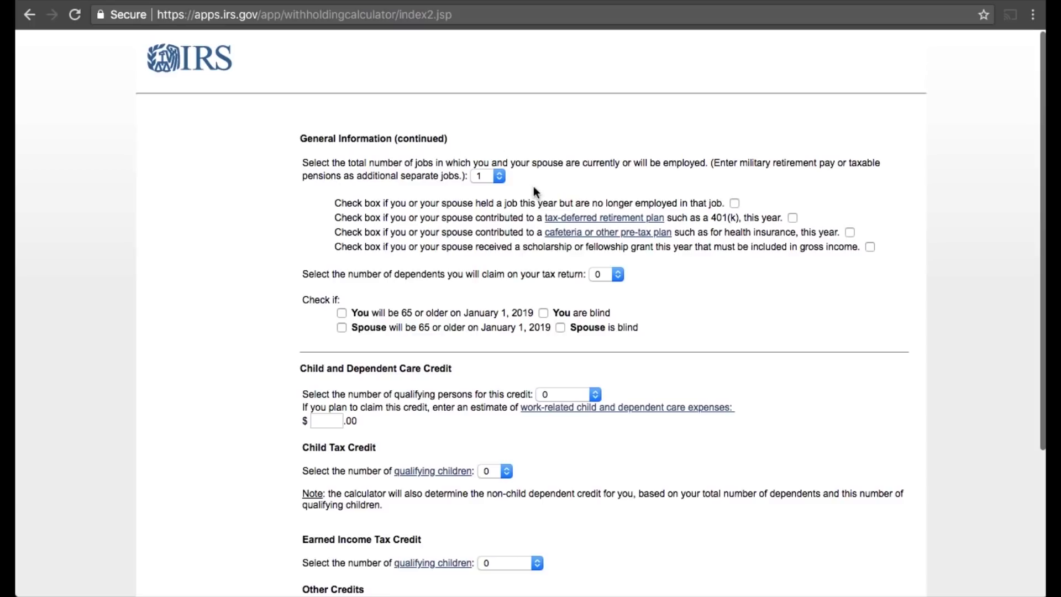
click(496, 175)
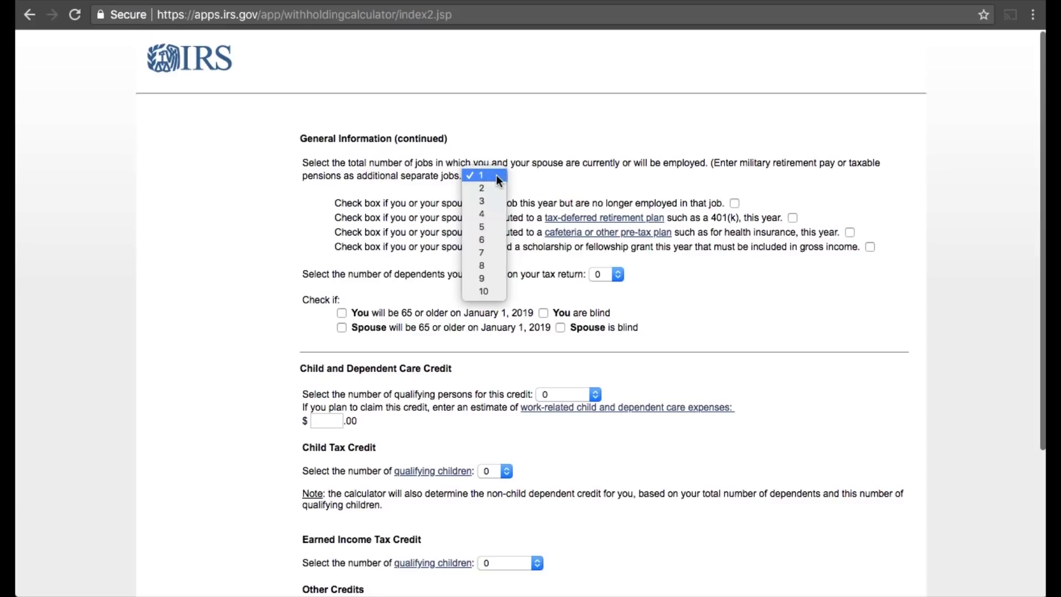
click(496, 175)
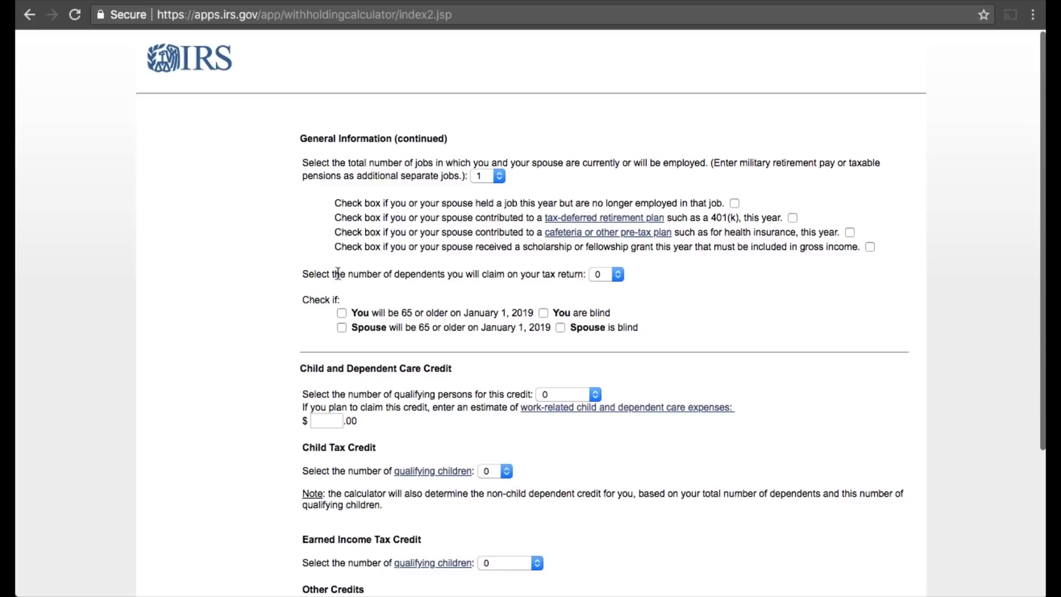
click(602, 274)
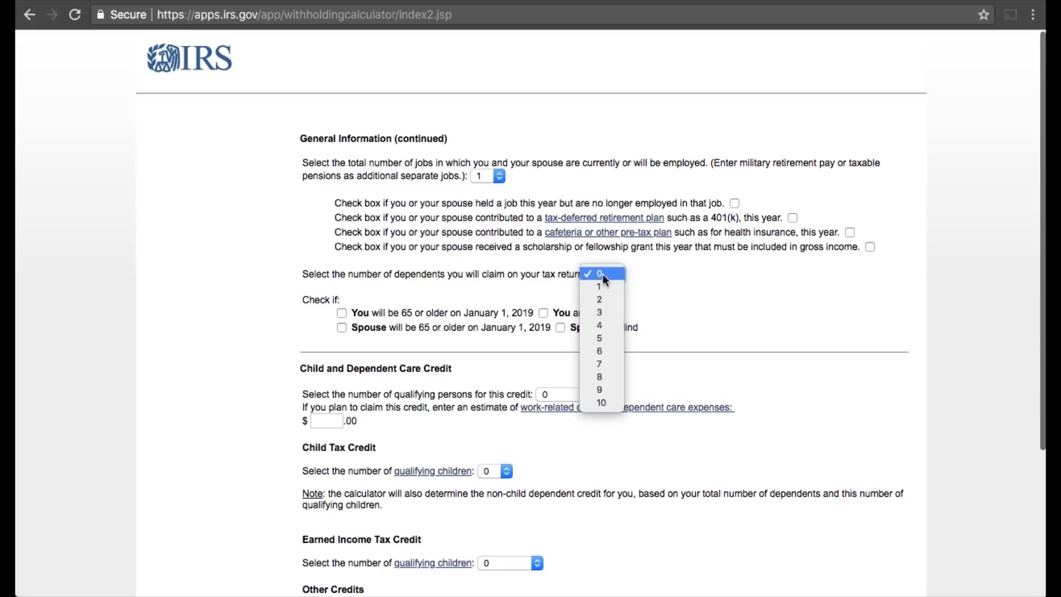
click(611, 313)
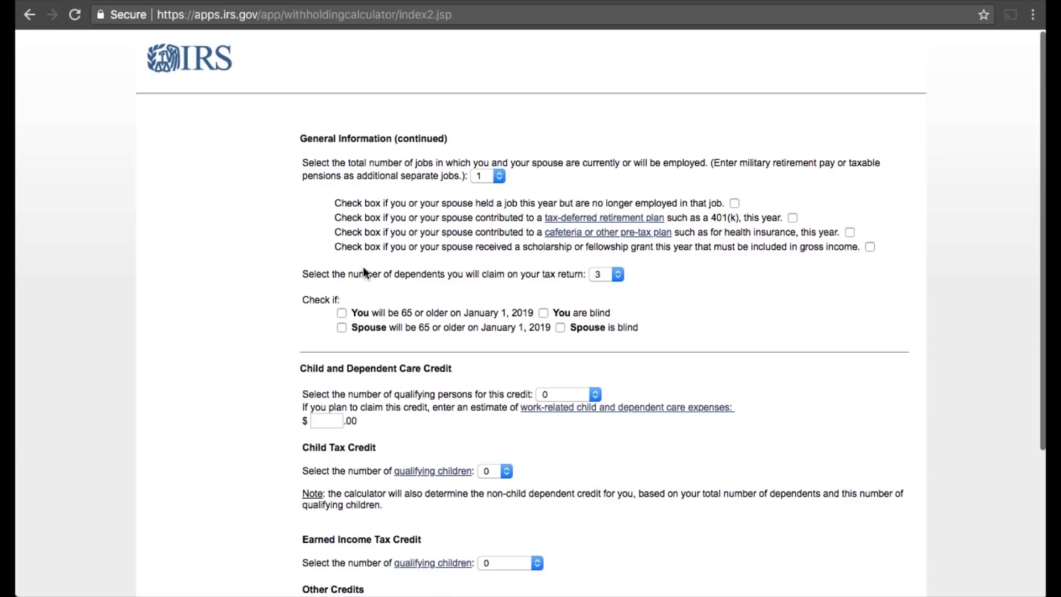
Set the Child Tax Credit qualifying children to 3 and continue to the income and withholding page.
scroll(217, 395, down, 2)
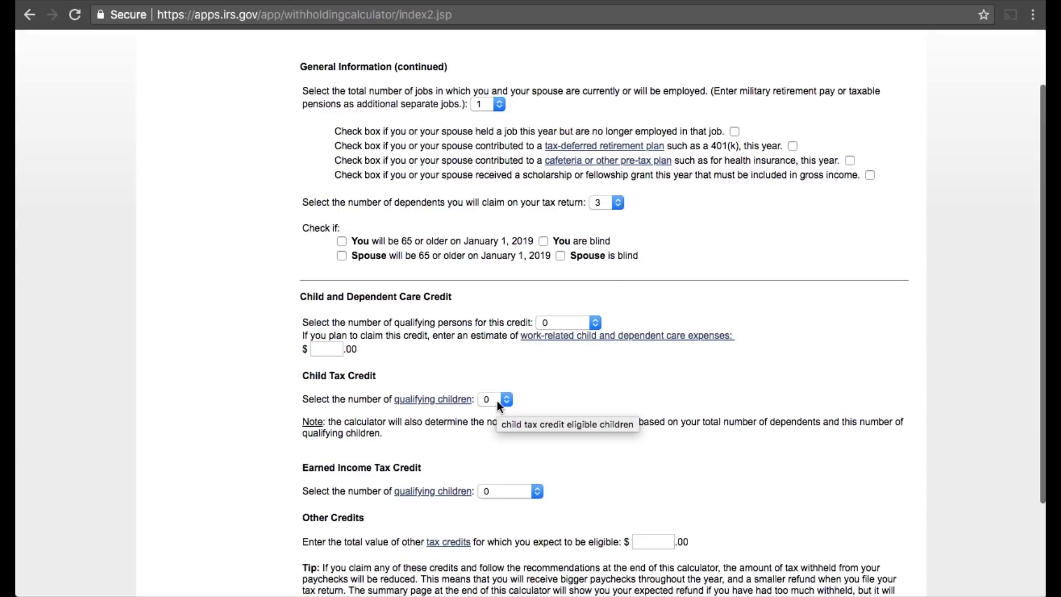
click(496, 400)
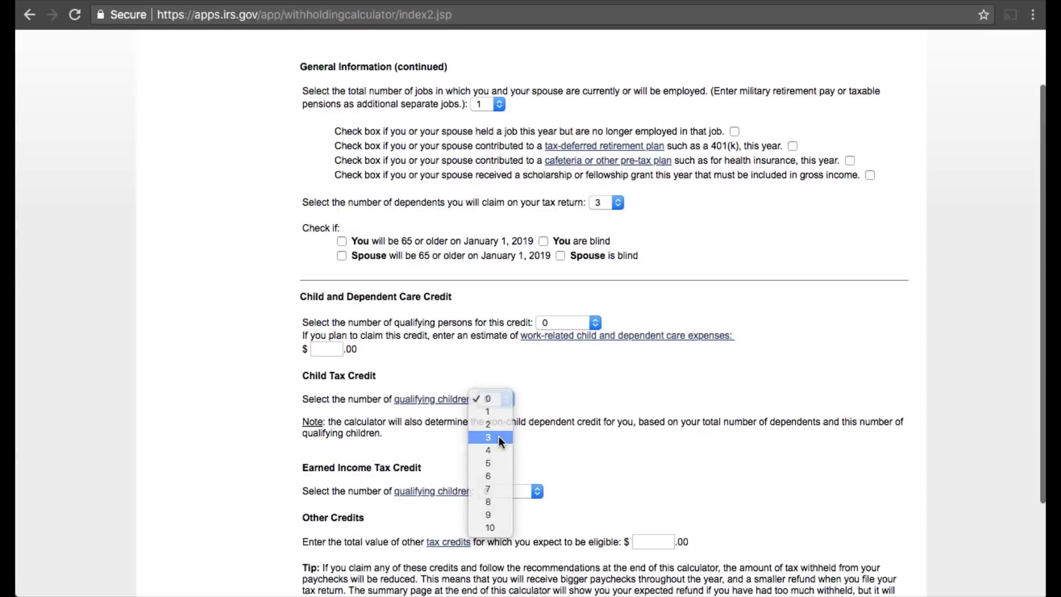
click(498, 436)
scroll(544, 399, down, 4)
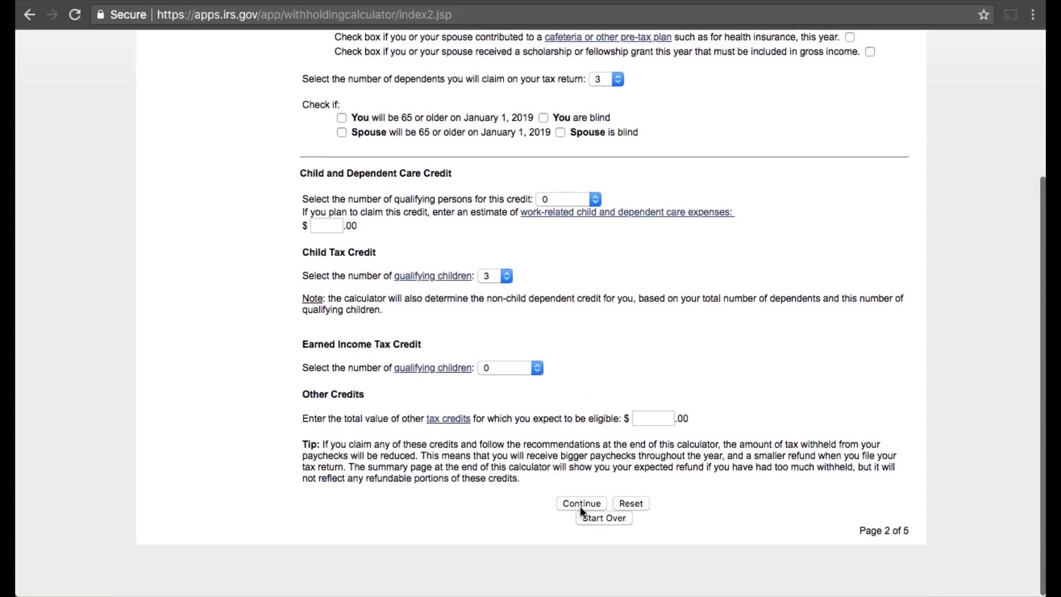
click(580, 499)
Enter 100000 as the gross wages, salary and tips expected in 2018.
text(10)
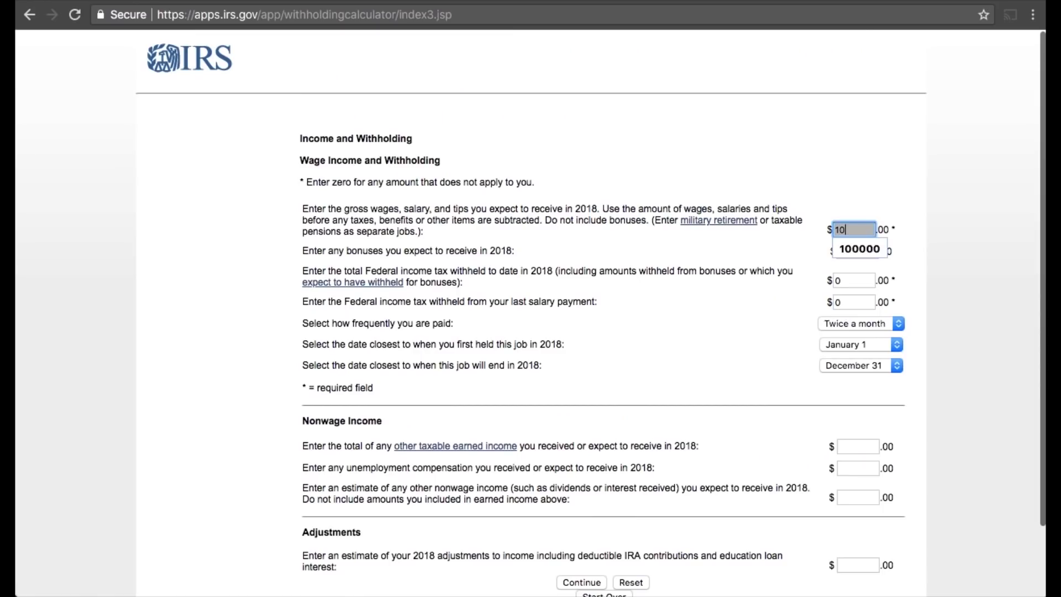
text(0000)
click(951, 248)
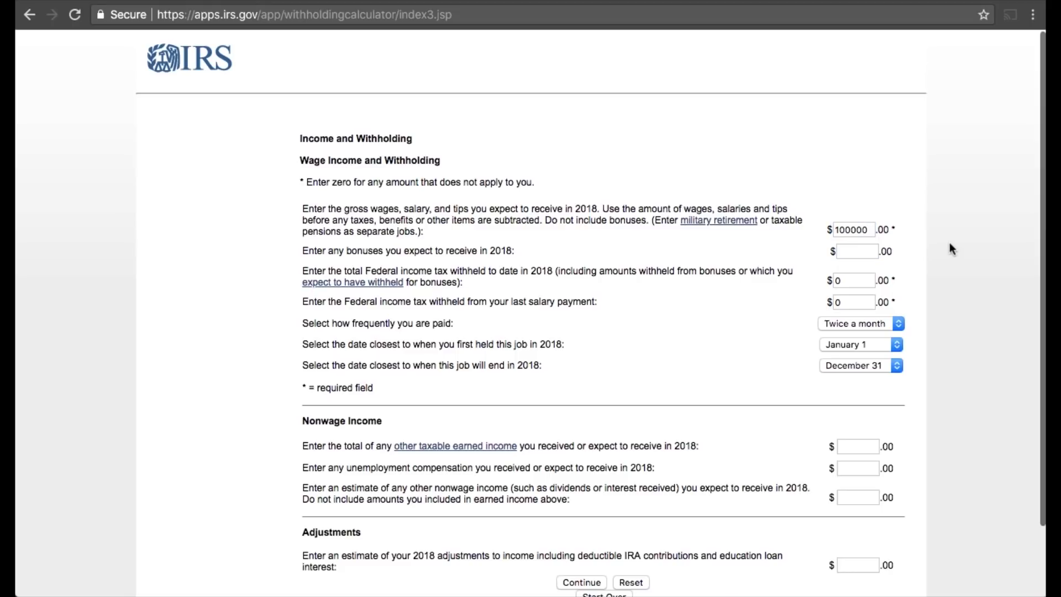
Keep both Federal income tax withheld amounts at 0 and the pay frequency at Twice a month.
double_click(845, 281)
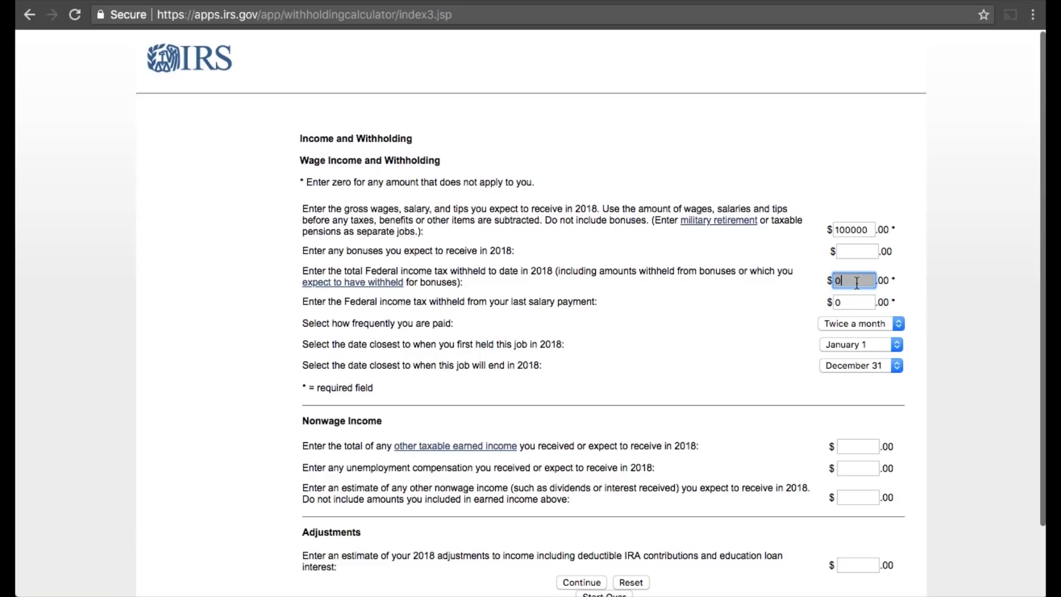
click(817, 280)
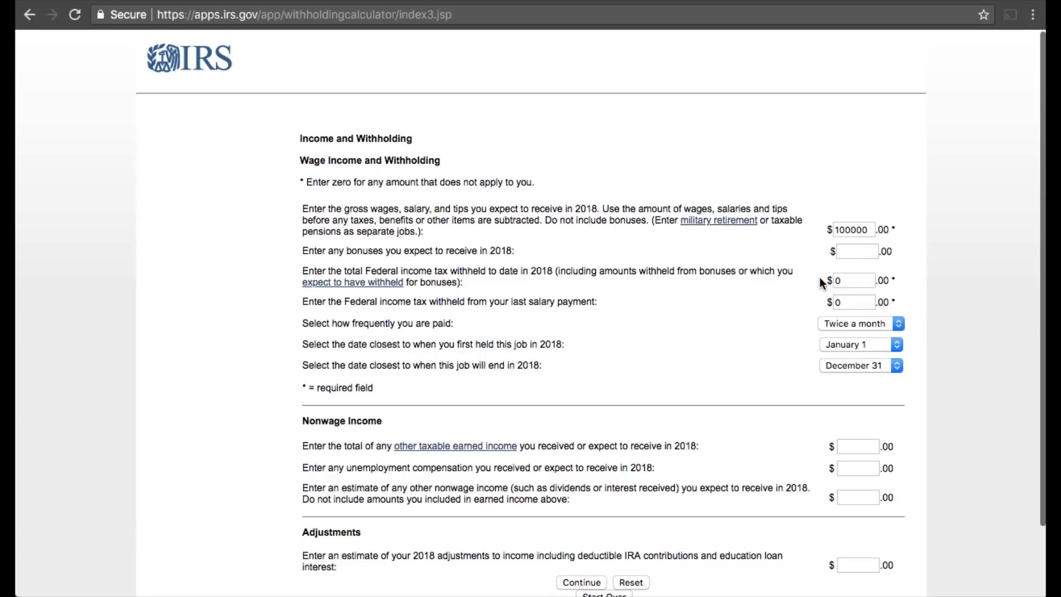
click(845, 301)
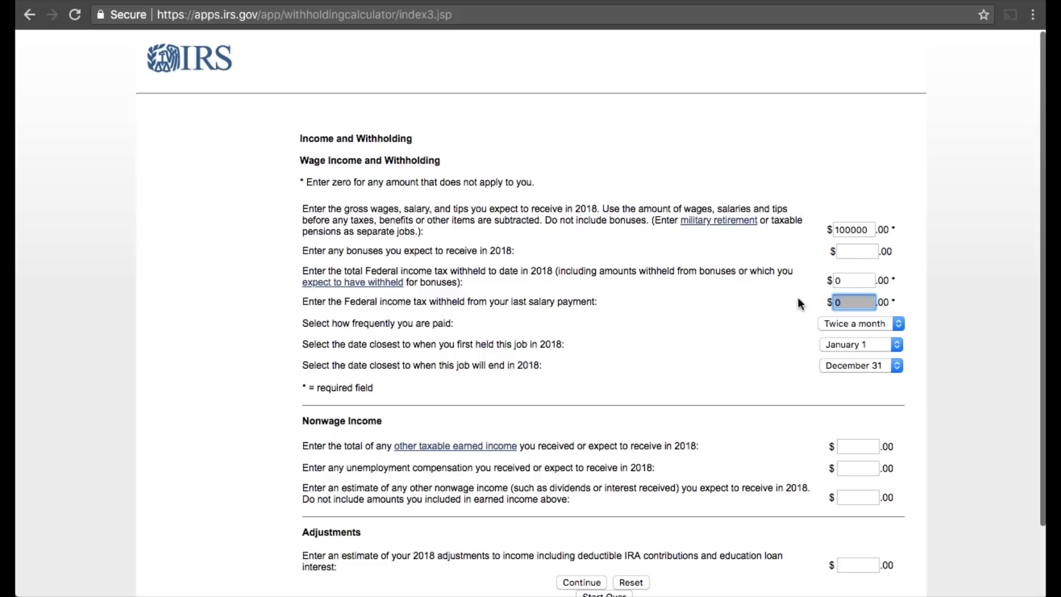
click(777, 299)
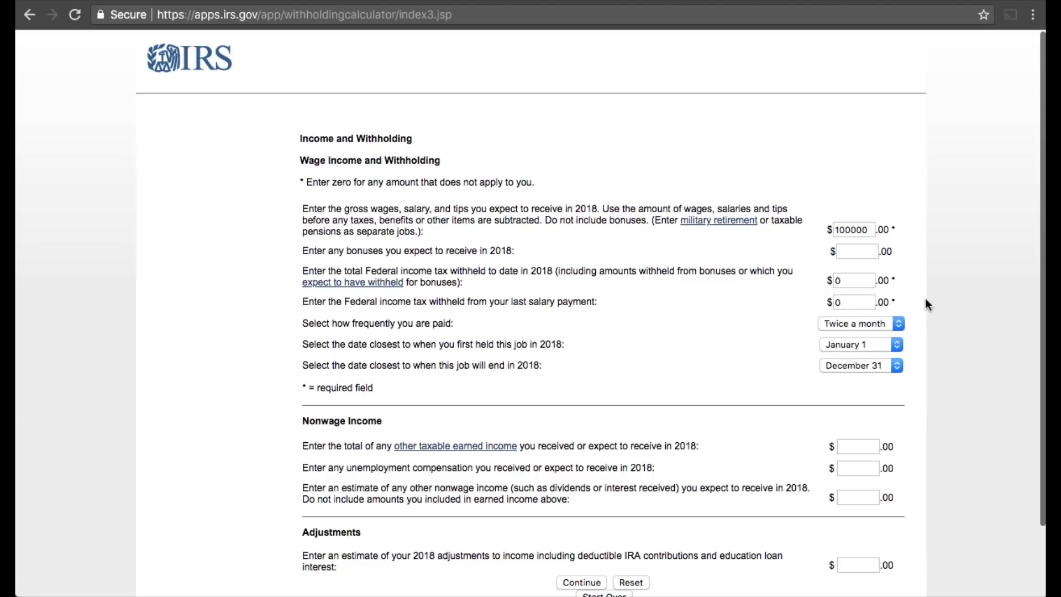
click(860, 325)
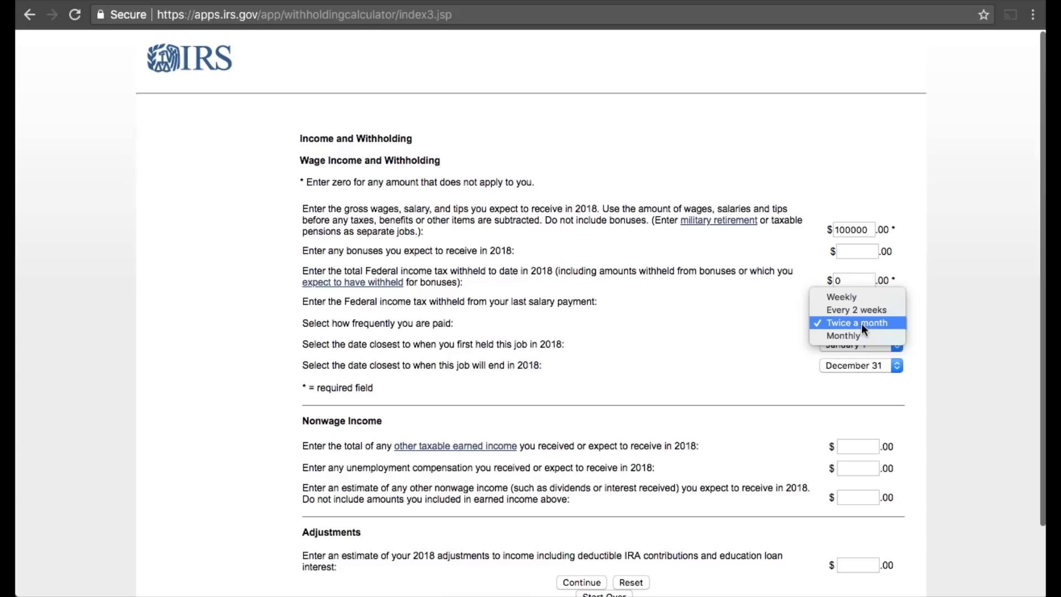
click(861, 323)
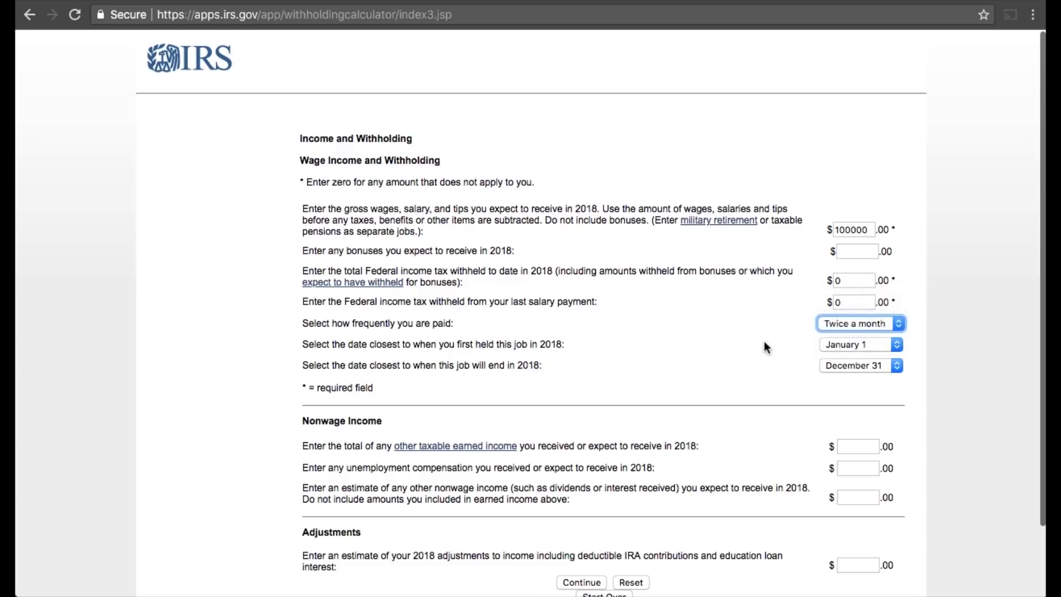
click(843, 324)
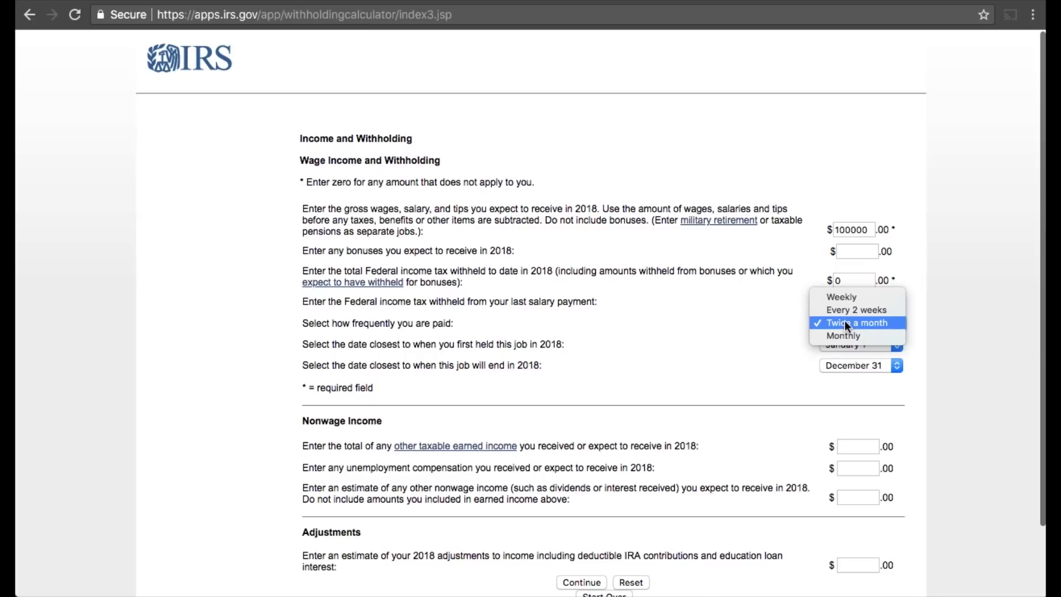
click(881, 323)
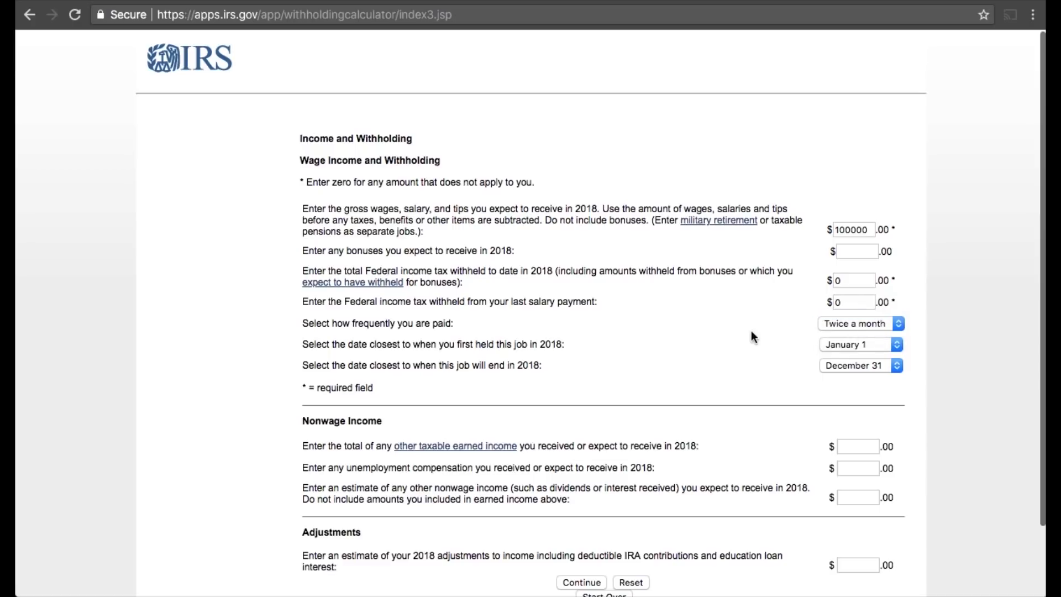
Leave nonwage income, adjustments and itemized deductions blank and proceed to the calculator's results.
scroll(751, 332, down, 3)
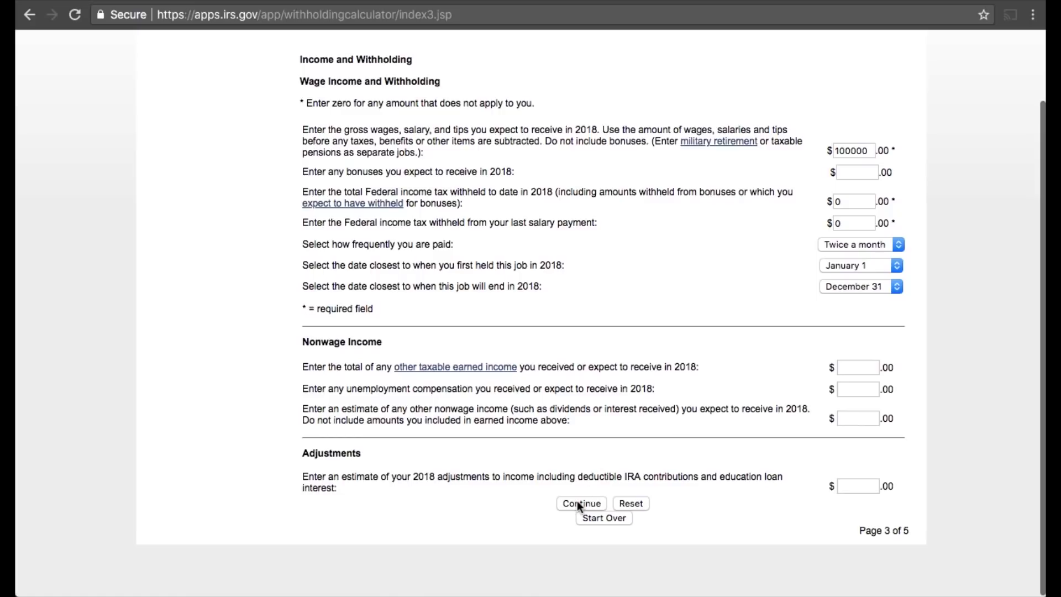
click(578, 503)
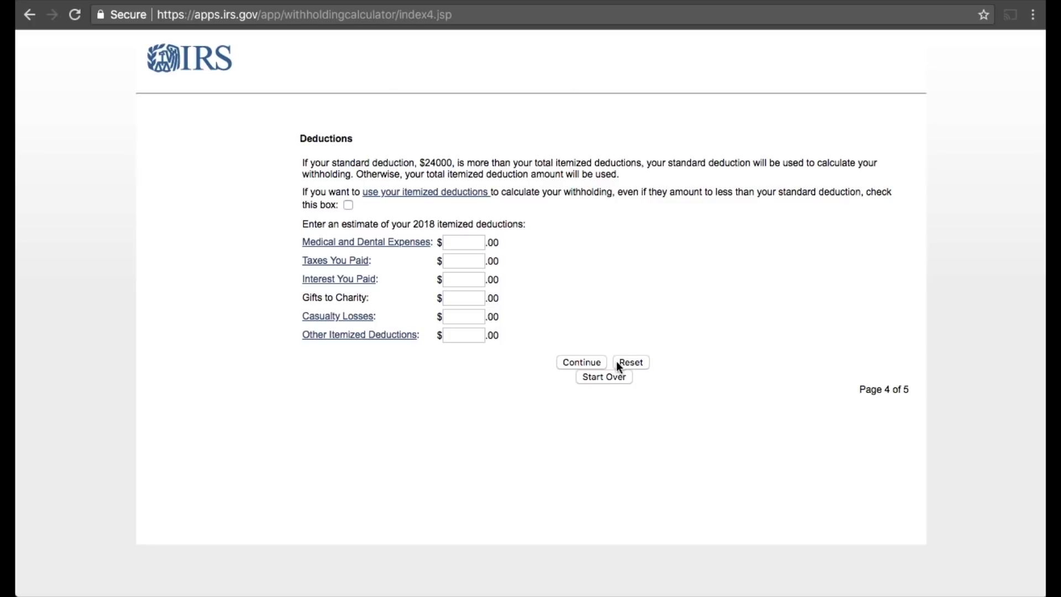
click(582, 363)
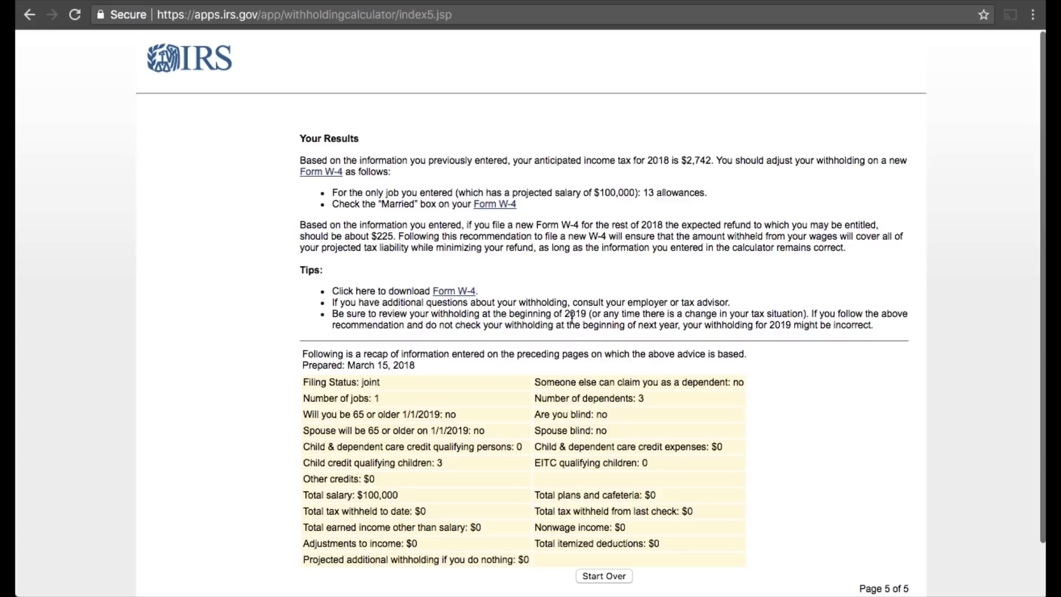
Highlight the recommended number of allowances and the anticipated 2018 income tax in the results.
drag(643, 194, 718, 199)
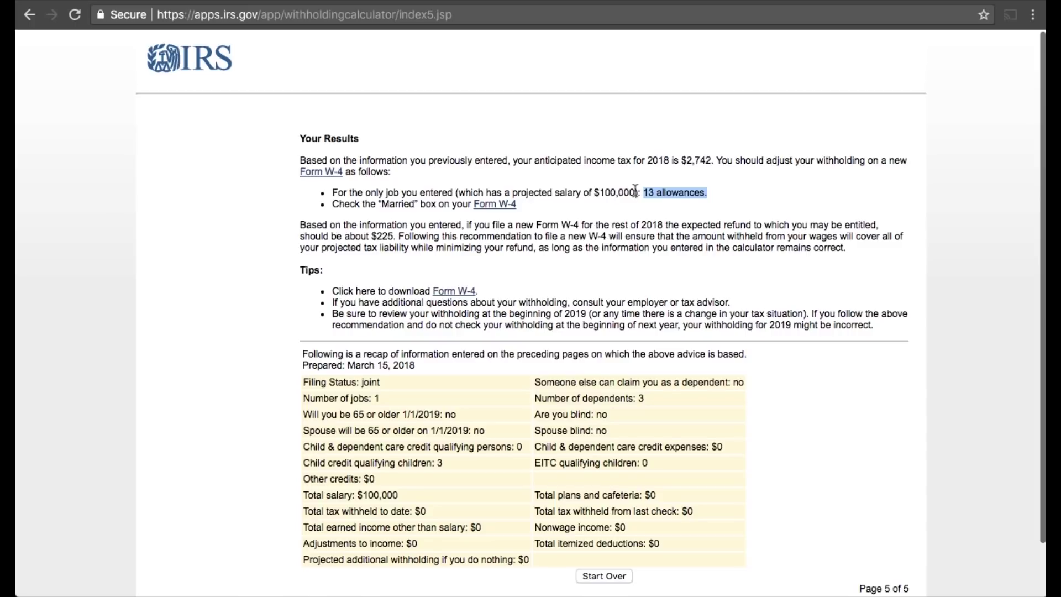
drag(713, 161, 684, 160)
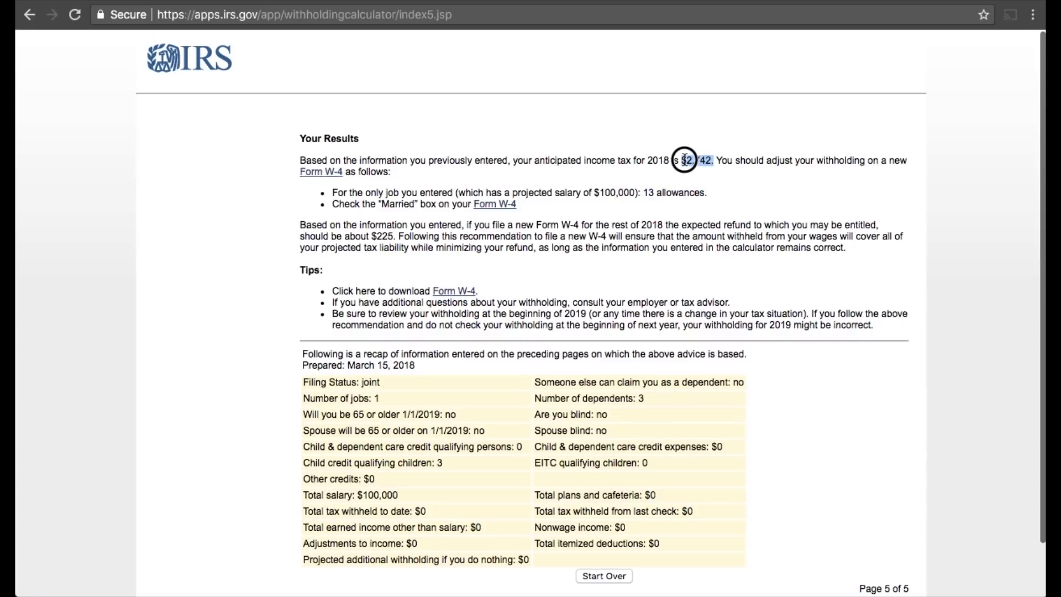
drag(684, 160, 684, 160)
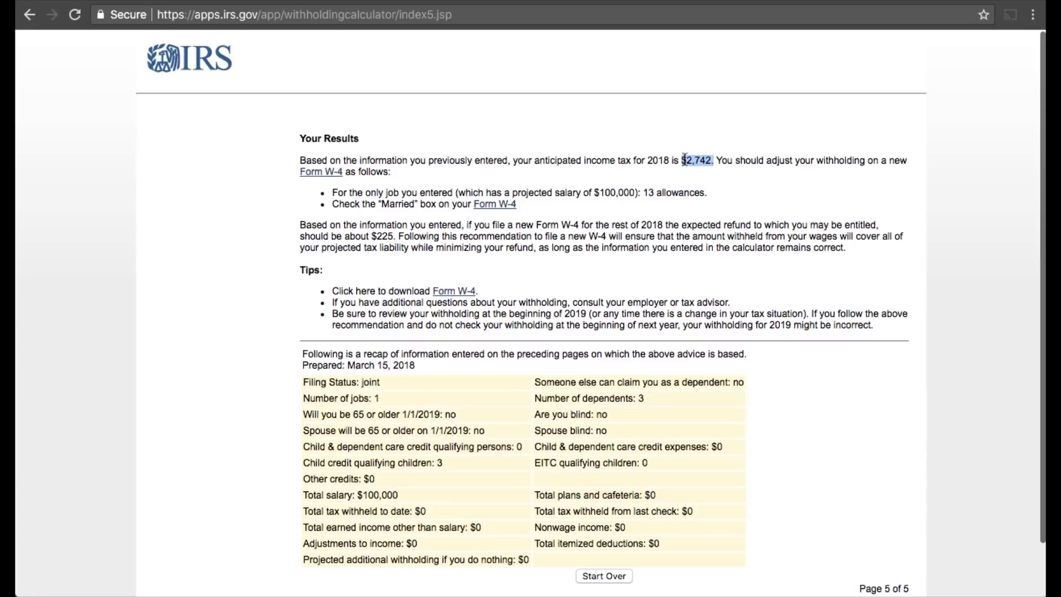
click(685, 174)
drag(642, 192, 722, 194)
click(721, 194)
Return to the income page and recalculate with 2500 withheld to date and 115 withheld from the last salary payment.
click(29, 18)
click(30, 18)
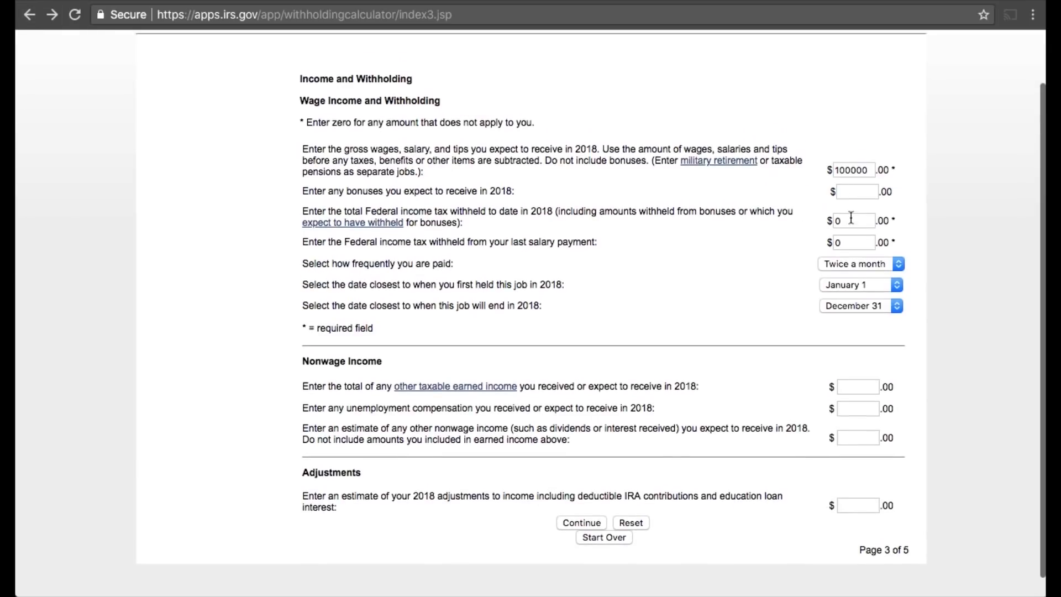
double_click(859, 221)
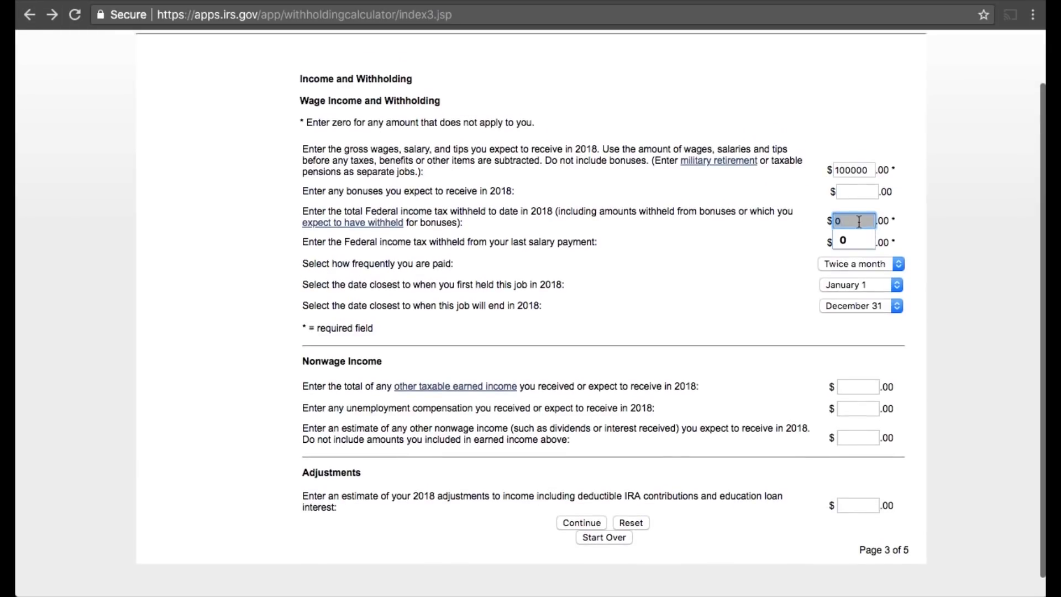
text(2500)
click(754, 283)
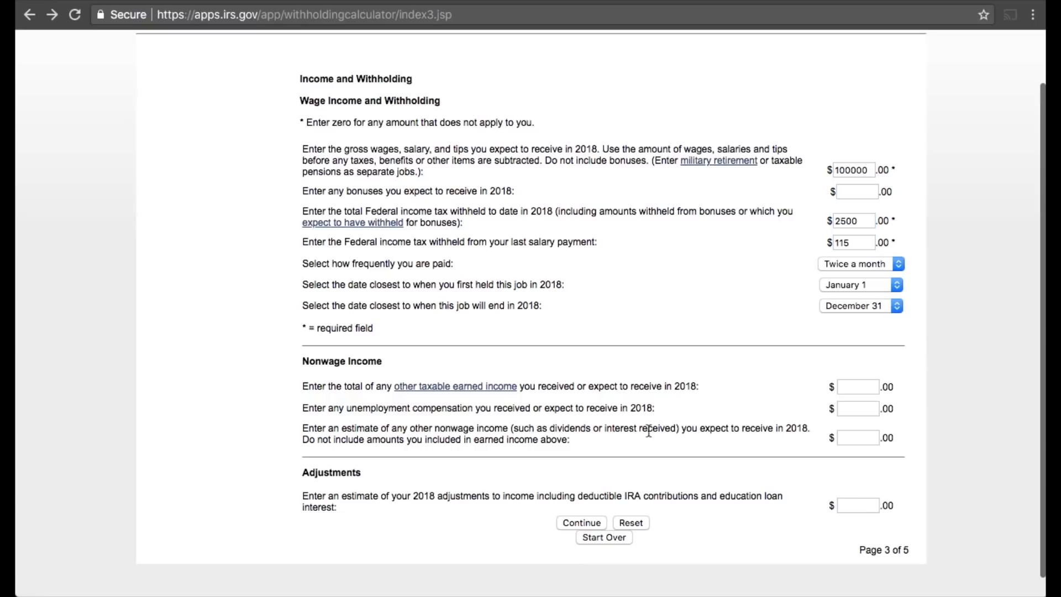
click(585, 521)
click(585, 365)
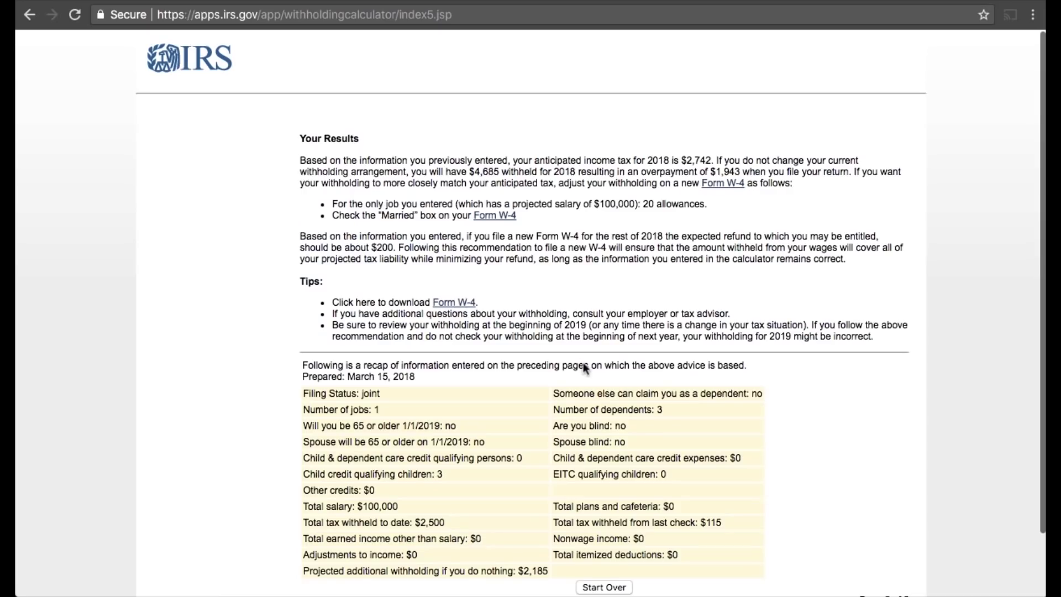
Review the recalculated results by highlighting the recommended allowances and the anticipated income tax.
drag(643, 204, 712, 208)
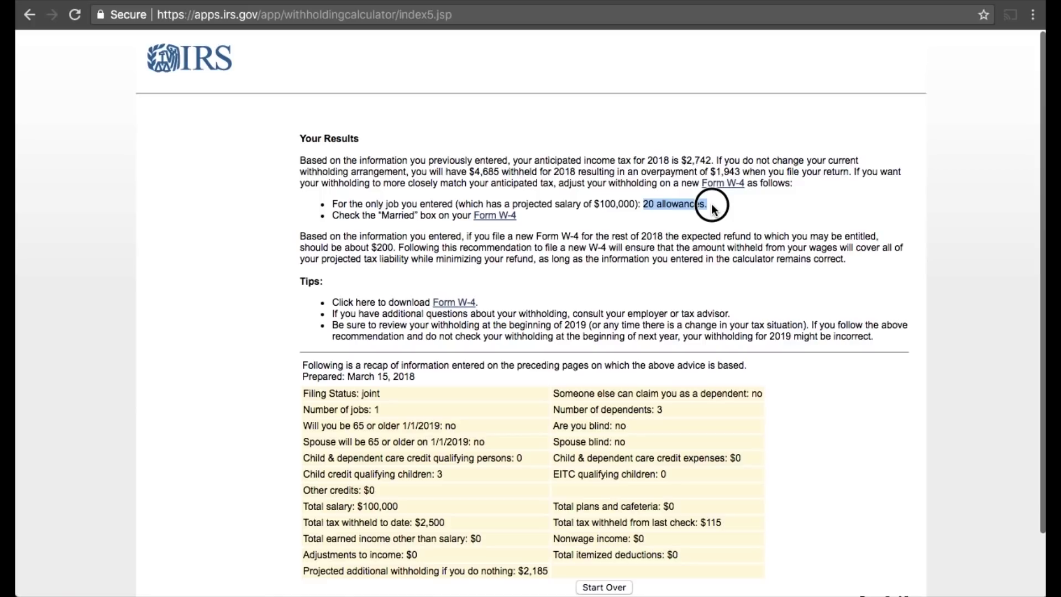
click(712, 208)
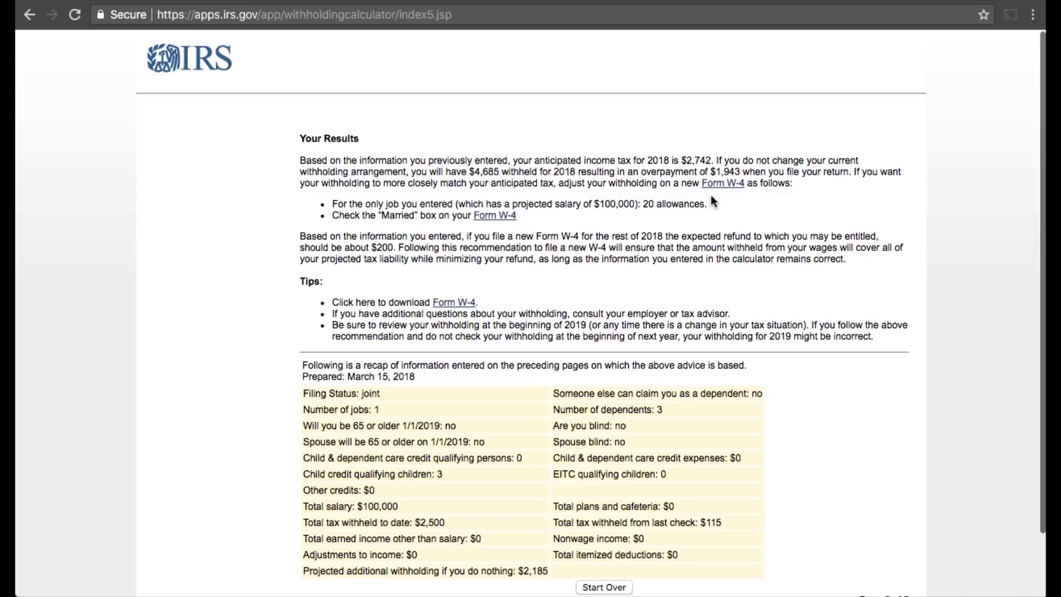
drag(716, 160, 683, 161)
click(644, 206)
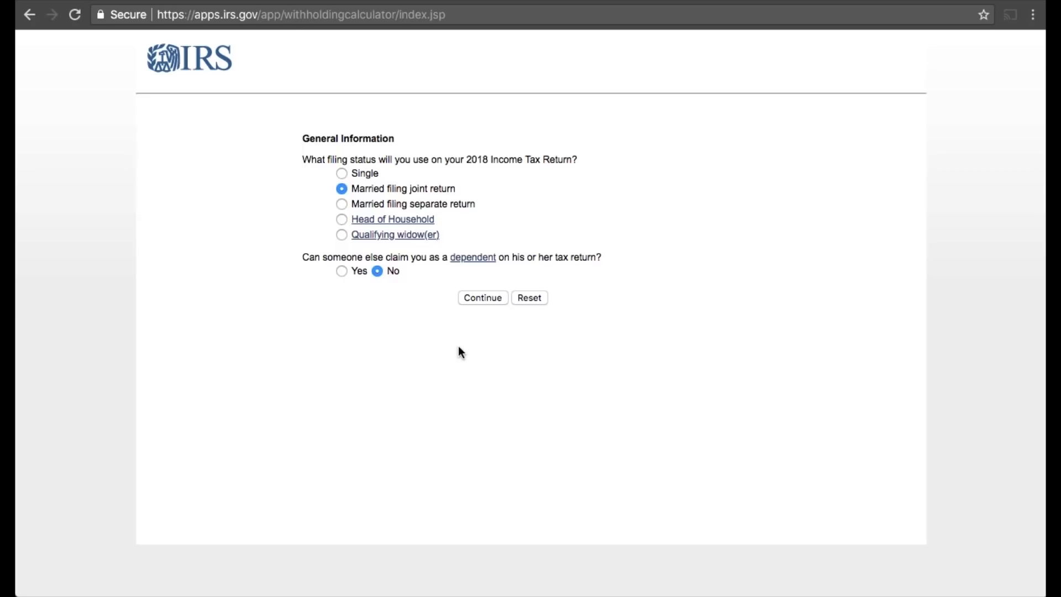
Continue with the married filing joint return status and set the total number of jobs to 2.
click(486, 298)
click(499, 176)
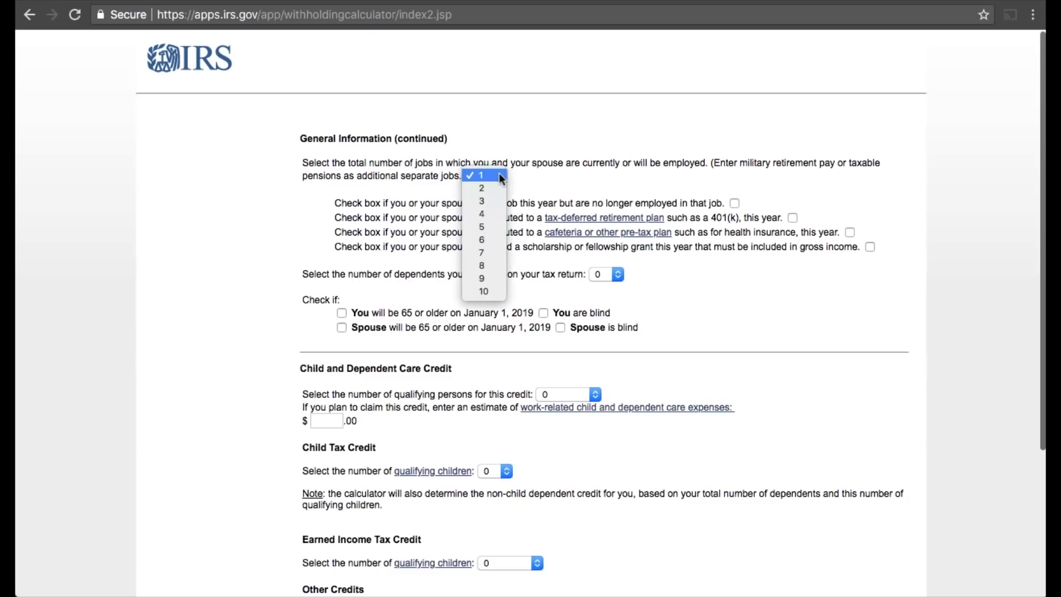
click(495, 187)
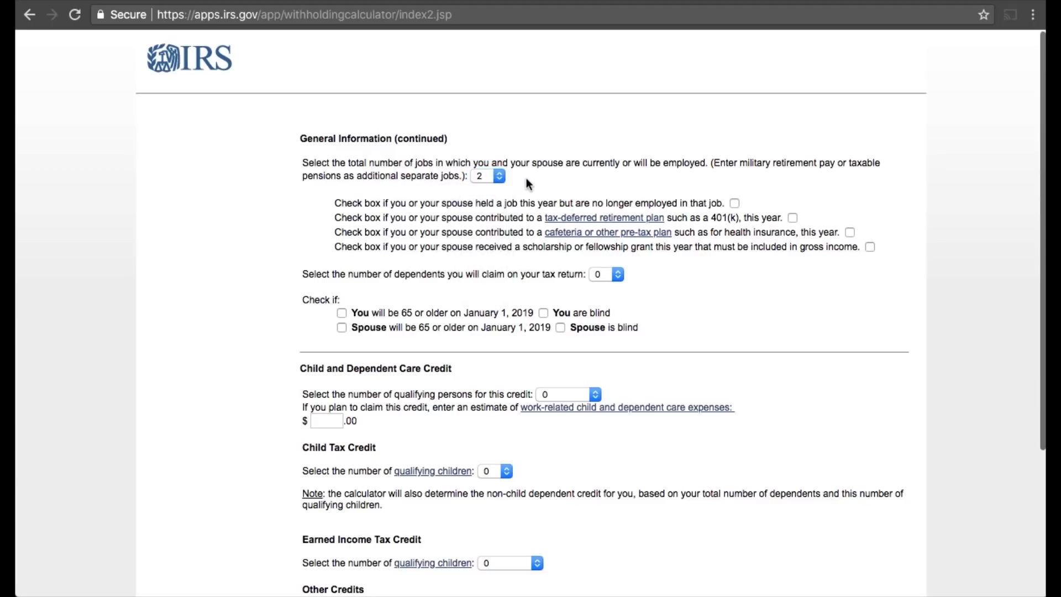
Set 3 dependents and 3 qualifying children for the Child Tax Credit, and proceed to the income and withholding page.
scroll(526, 178, down, 4)
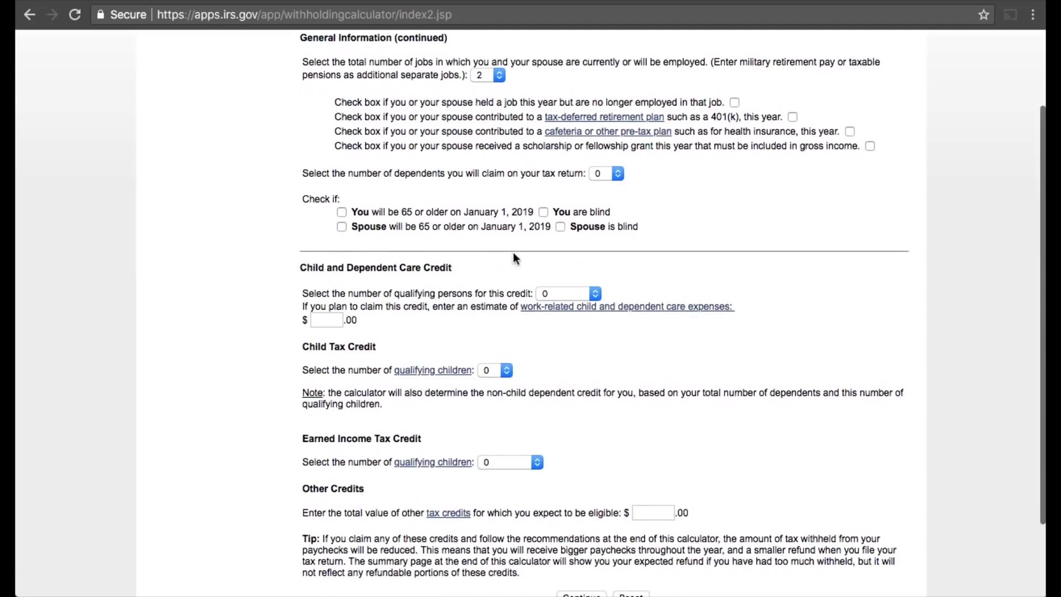
click(605, 173)
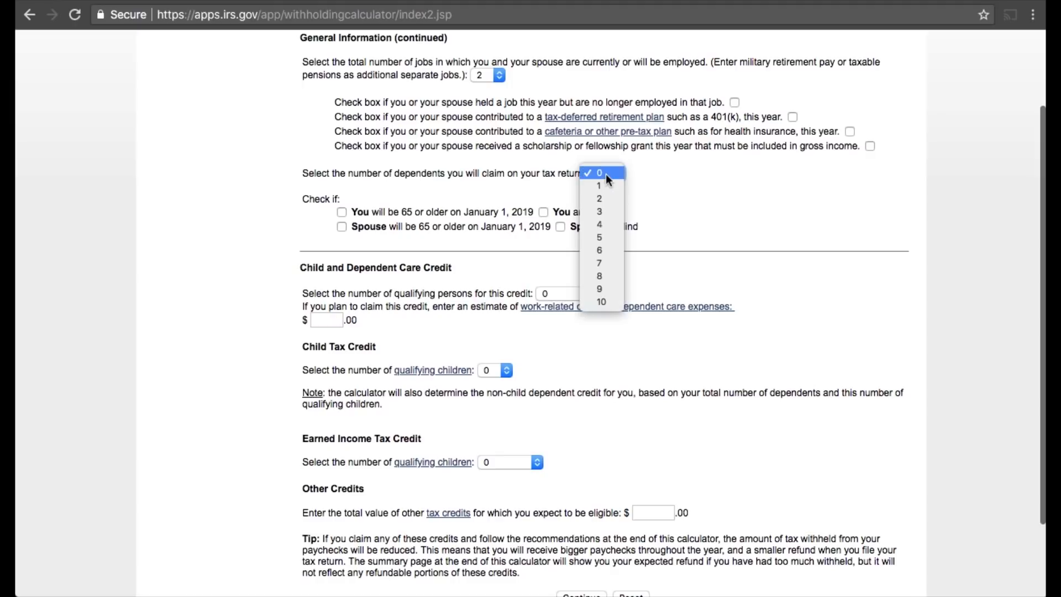
click(606, 212)
scroll(559, 314, down, 4)
click(493, 276)
click(496, 309)
click(582, 502)
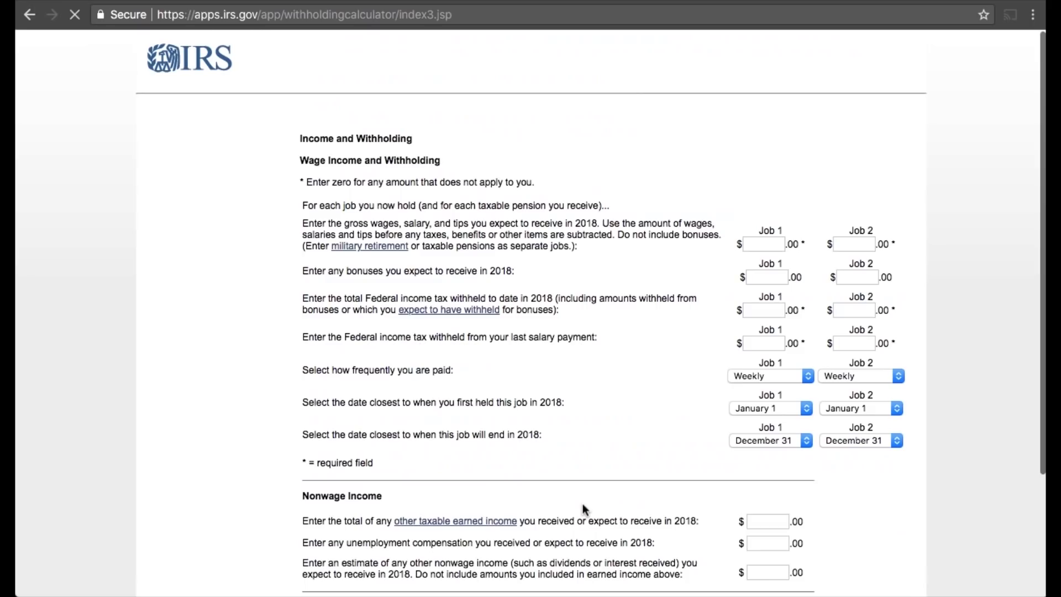
Enter 50000 as the expected 2018 gross wages for both Job 1 and Job 2.
click(765, 241)
text(50)
text(000)
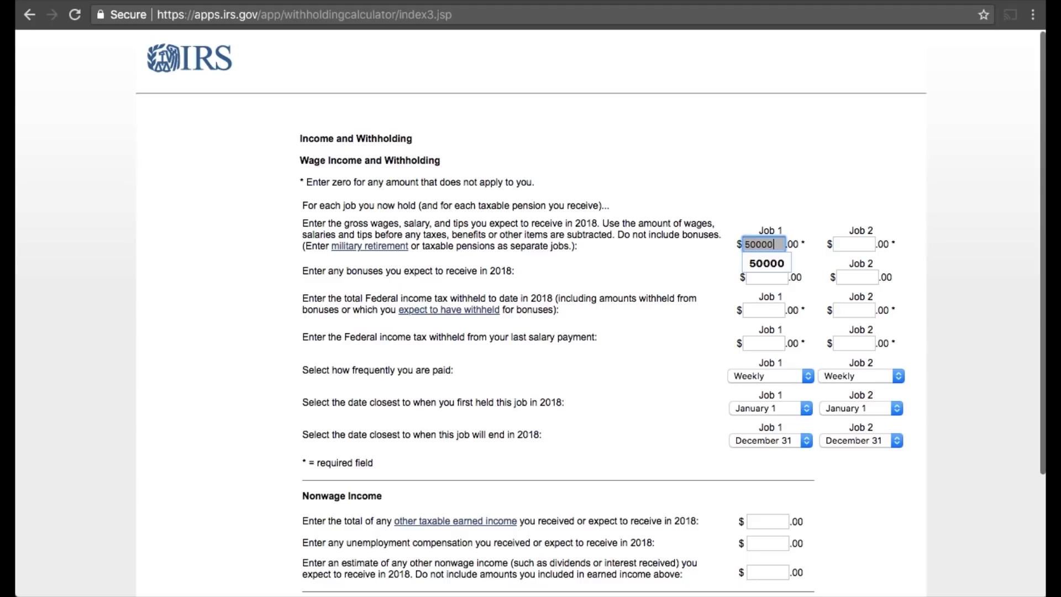
click(847, 243)
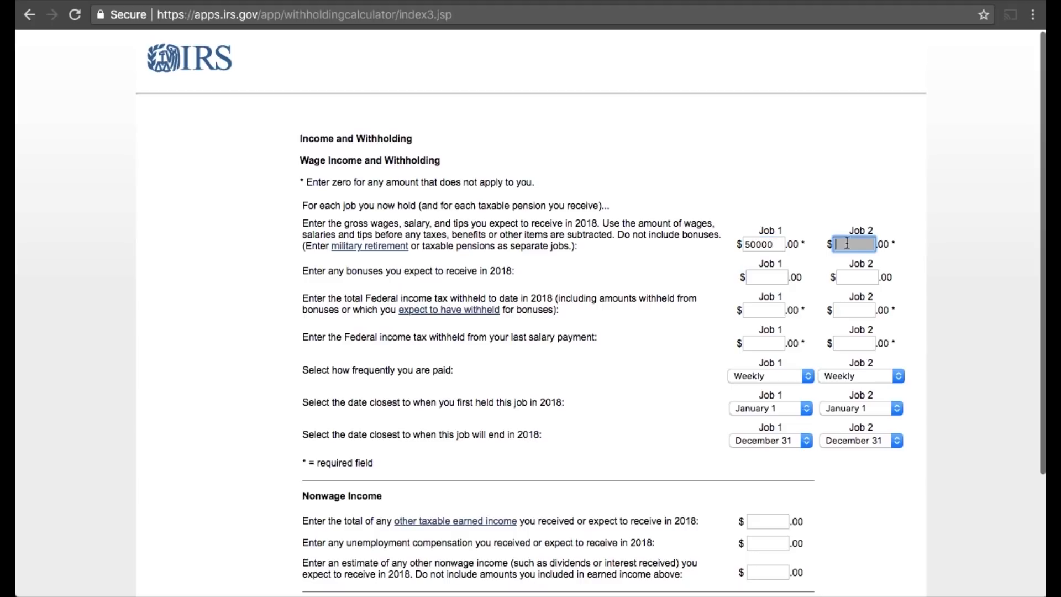
text(50000)
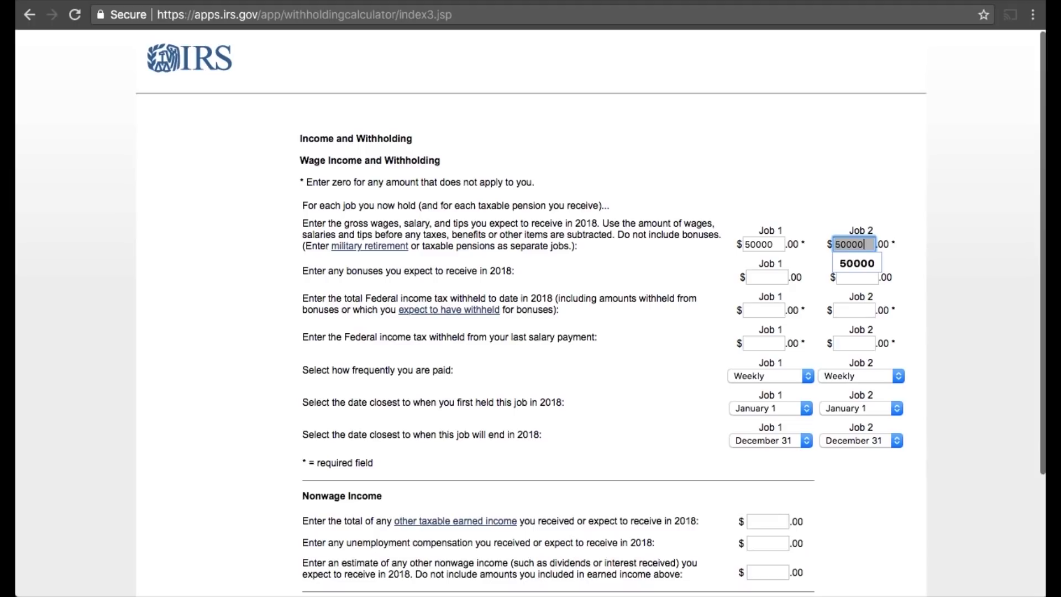
click(675, 285)
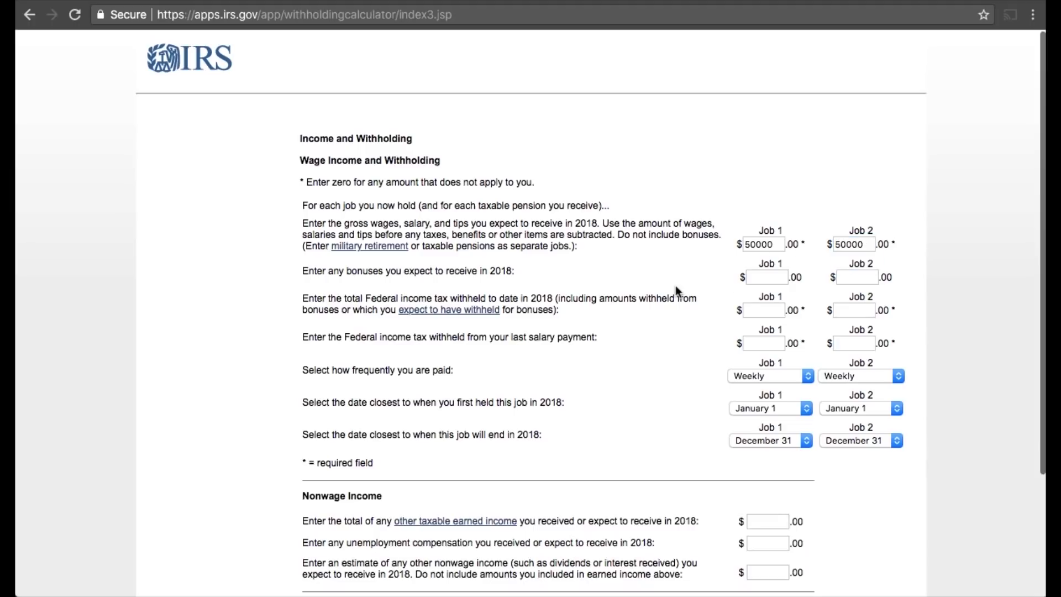
Enter 0 for the federal tax withheld to date and from the last salary payment for both jobs.
scroll(701, 288, down, 1)
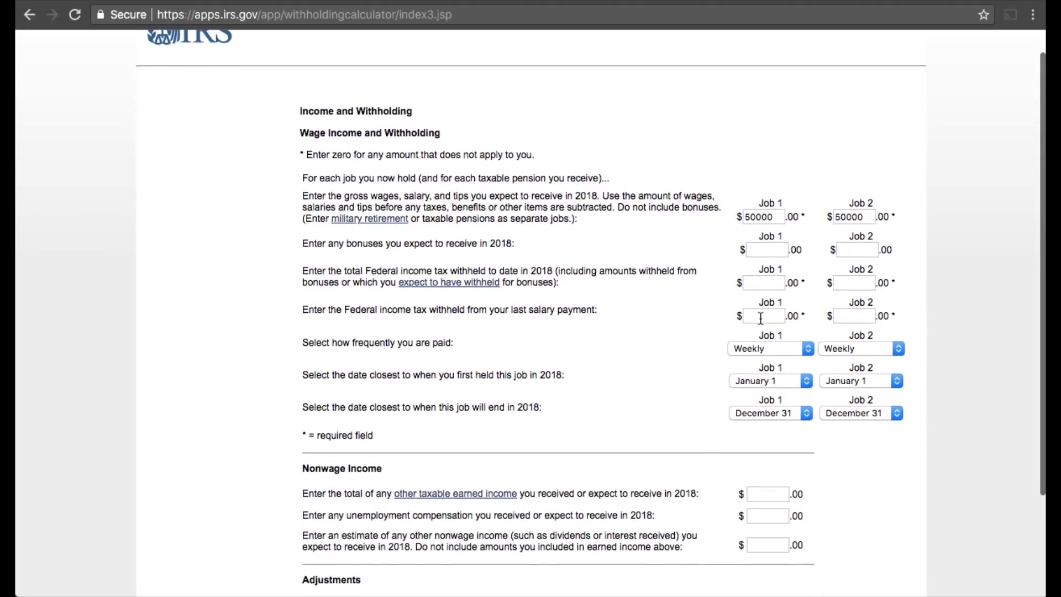
click(761, 283)
text(0)
click(853, 283)
text(0)
click(710, 306)
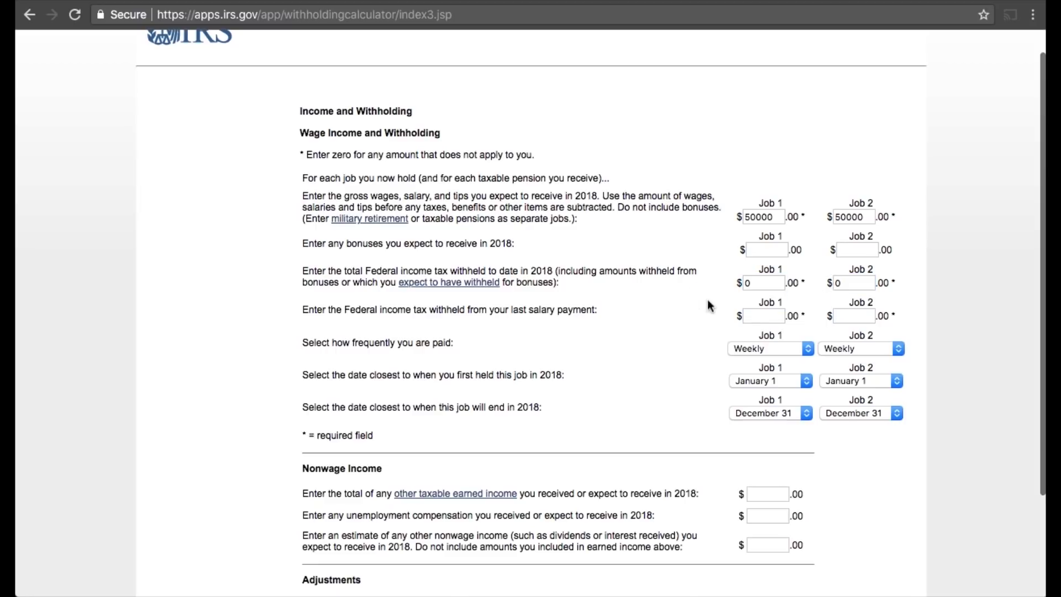
click(763, 315)
text(0)
click(843, 320)
text(0)
click(675, 346)
Set the pay frequency of both jobs to Twice a month and proceed to the calculator's results.
scroll(676, 347, down, 3)
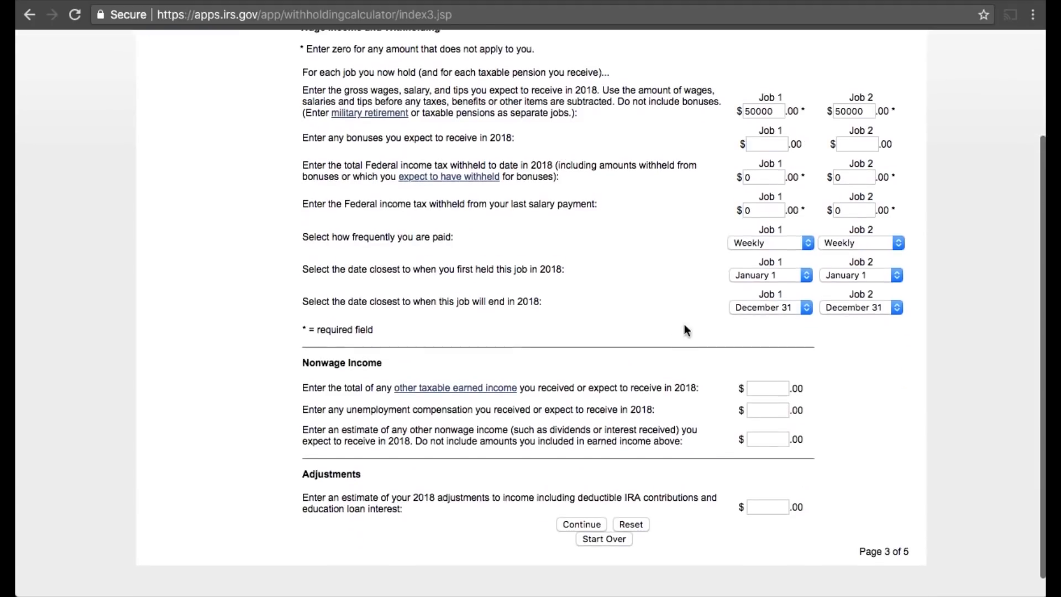
click(753, 247)
click(754, 268)
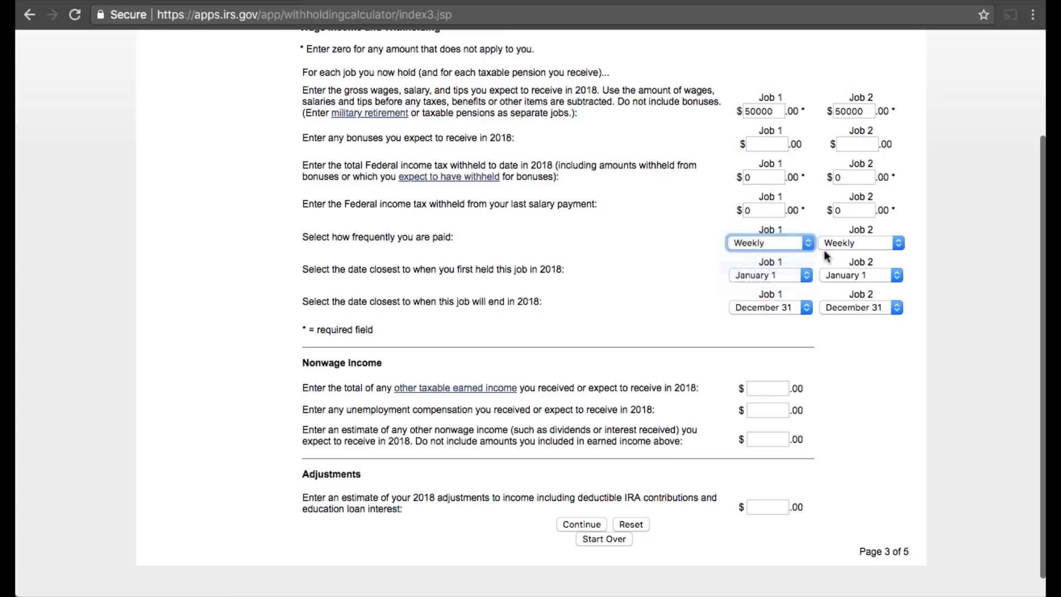
click(850, 244)
click(857, 267)
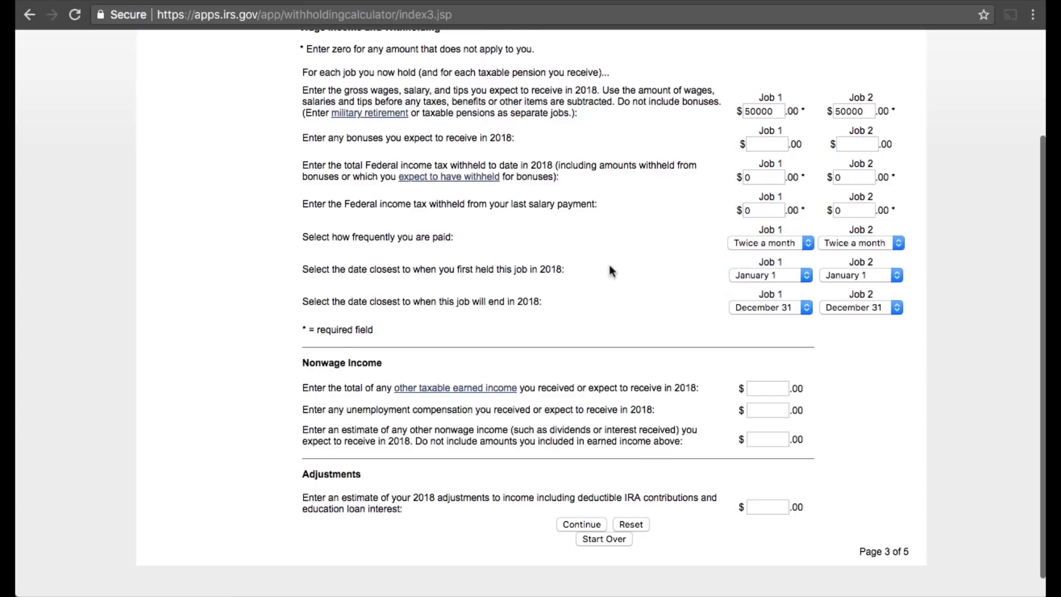
scroll(609, 264, down, 1)
click(580, 503)
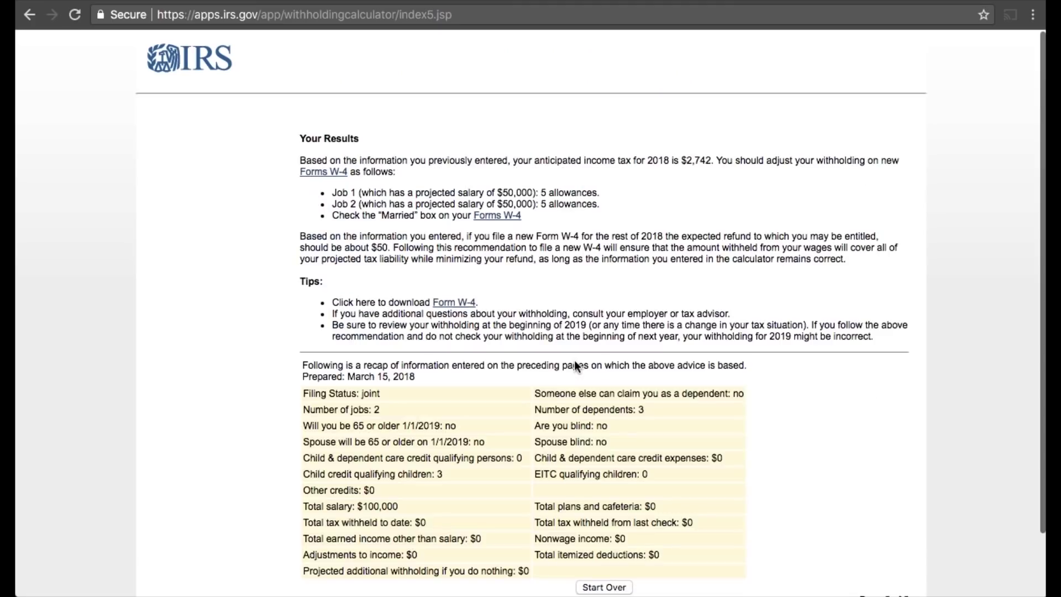
Highlight the recommended allowances and the anticipated 2018 income tax in the results for three children.
drag(538, 193, 604, 195)
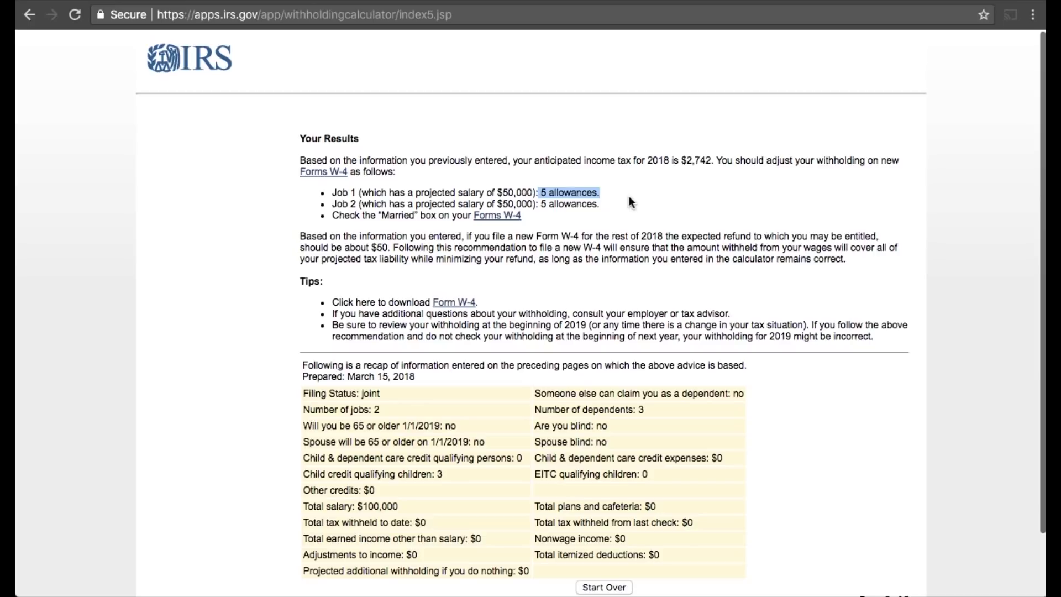
drag(681, 161, 714, 162)
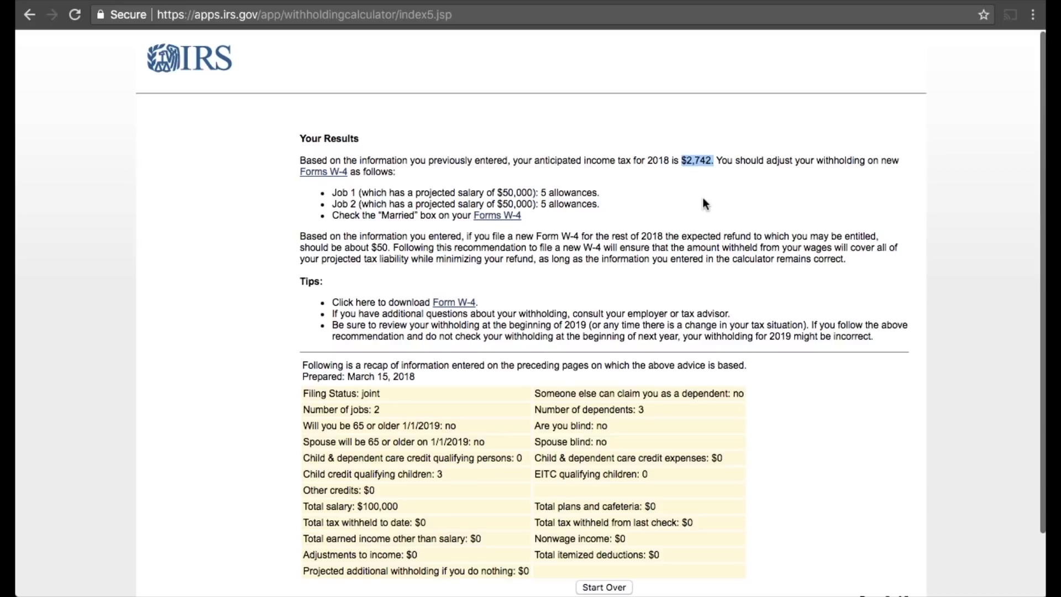
click(711, 163)
mouse_move(599, 204)
mouse_down()
mouse_move(540, 205)
mouse_move(564, 193)
mouse_move(601, 194)
mouse_up()
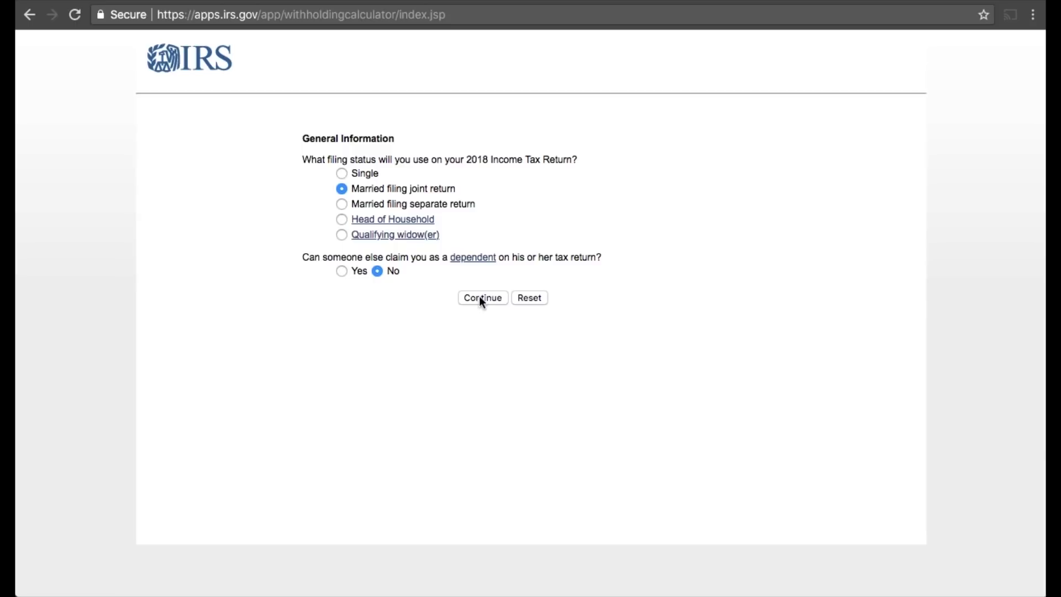
Begin another joint-return calculation with 2 as the total number of jobs.
click(479, 296)
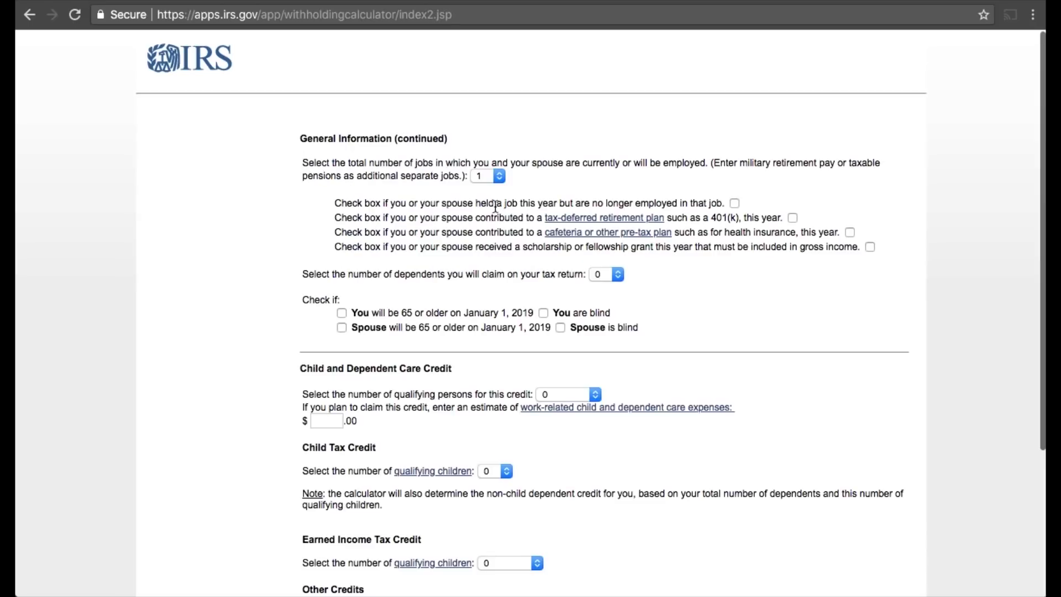
click(488, 173)
click(486, 192)
Set 2 dependents and 2 Child Tax Credit children, keep 0 persons for the dependent care credit, and proceed to the income page.
click(610, 274)
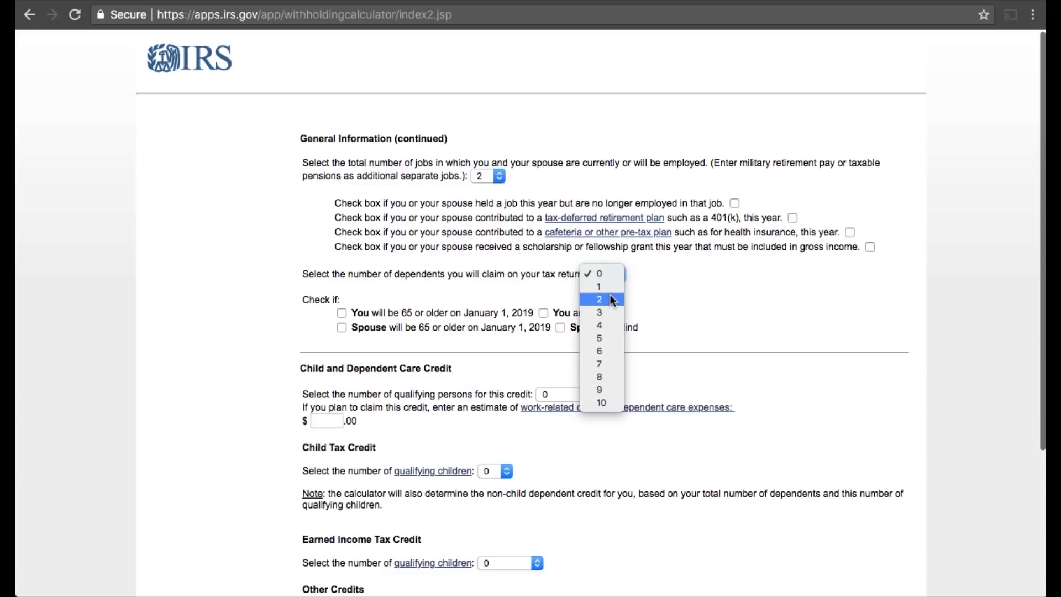
click(609, 299)
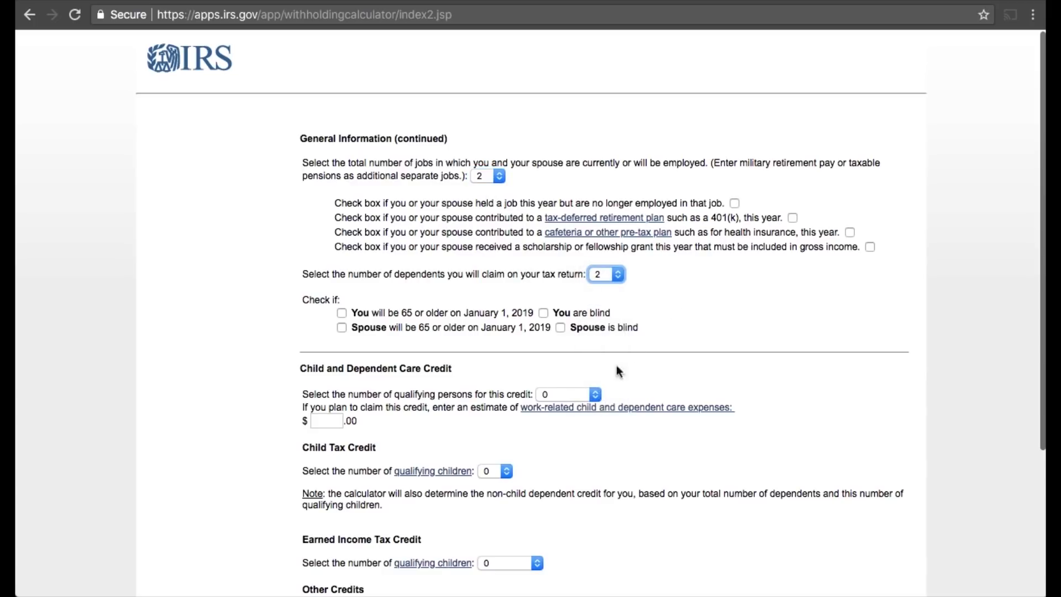
click(571, 392)
click(465, 442)
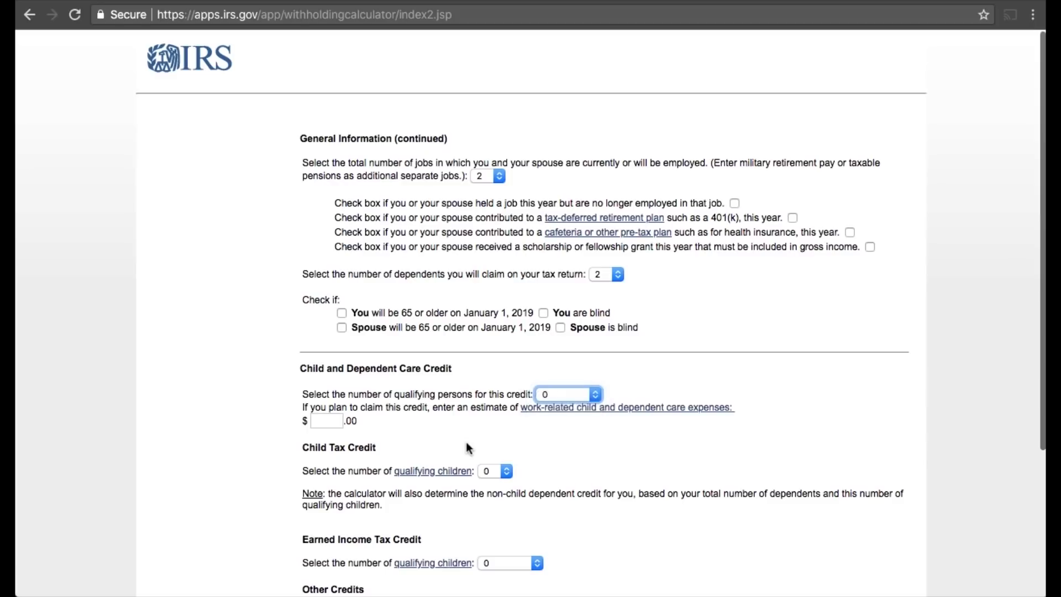
click(494, 472)
click(489, 494)
scroll(576, 470, down, 4)
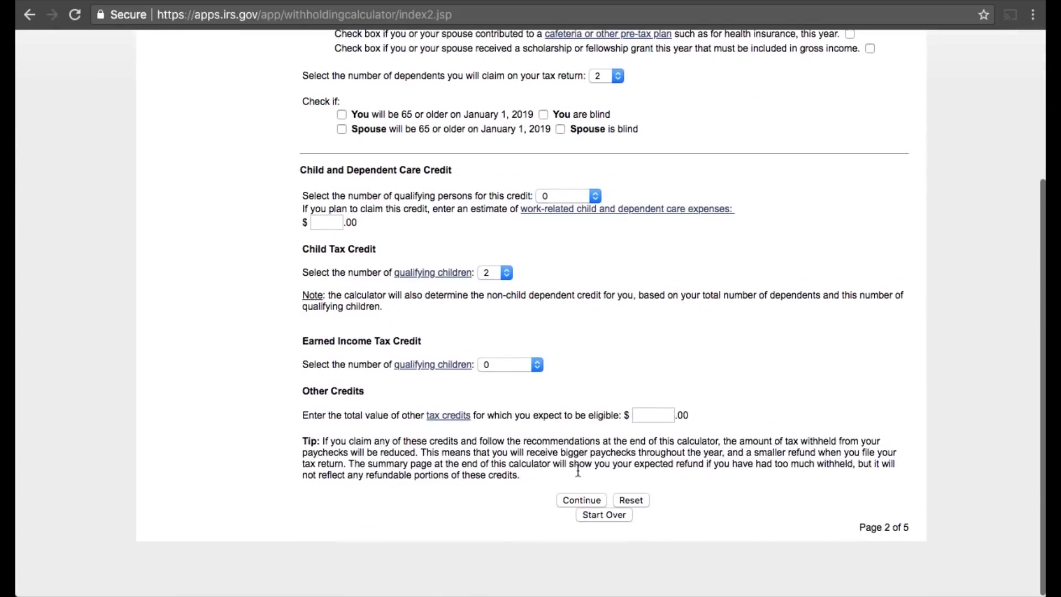
click(580, 501)
Enter gross wages of 50000 for each of the two jobs.
text(50000)
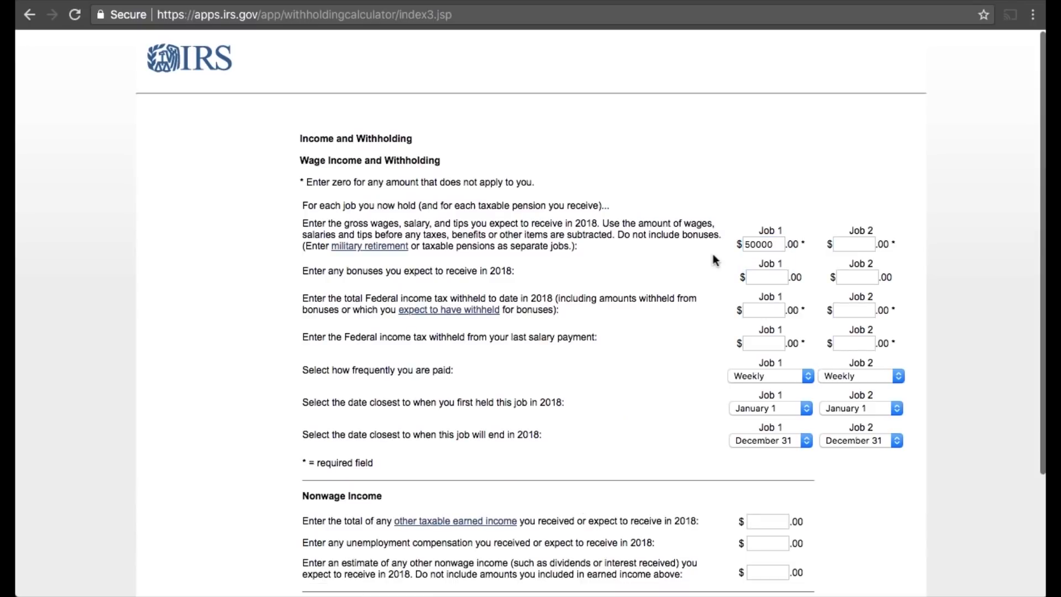
click(849, 245)
text(50000)
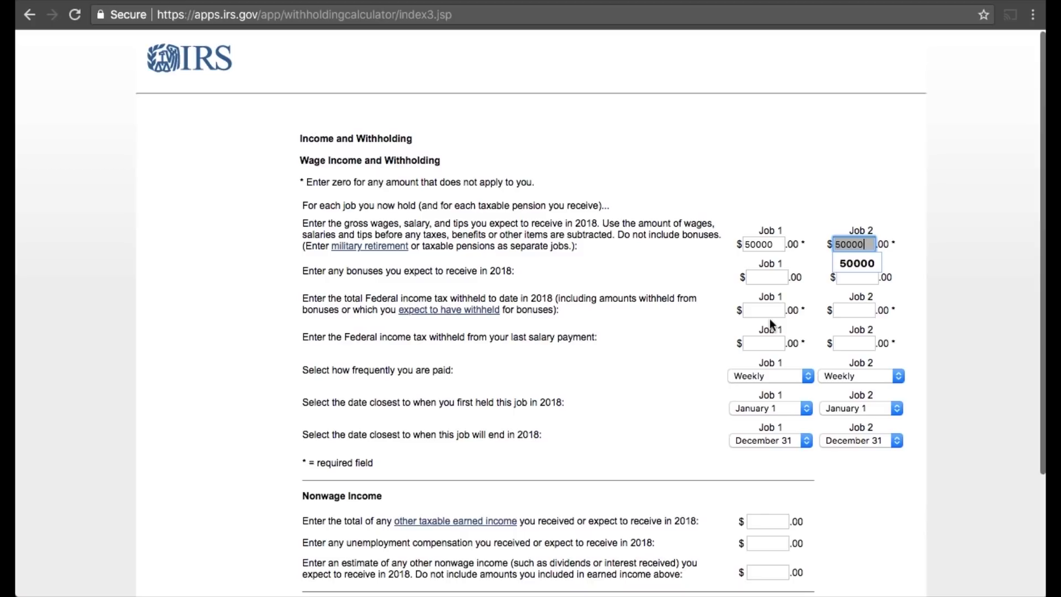
Leave the bonuses blank and enter 0 for tax withheld to date and from the last salary payment for both jobs.
key(Tab)
key(Tab)
key(Tab)
text(0)
key(Tab)
text(0)
key(Tab)
text(0)
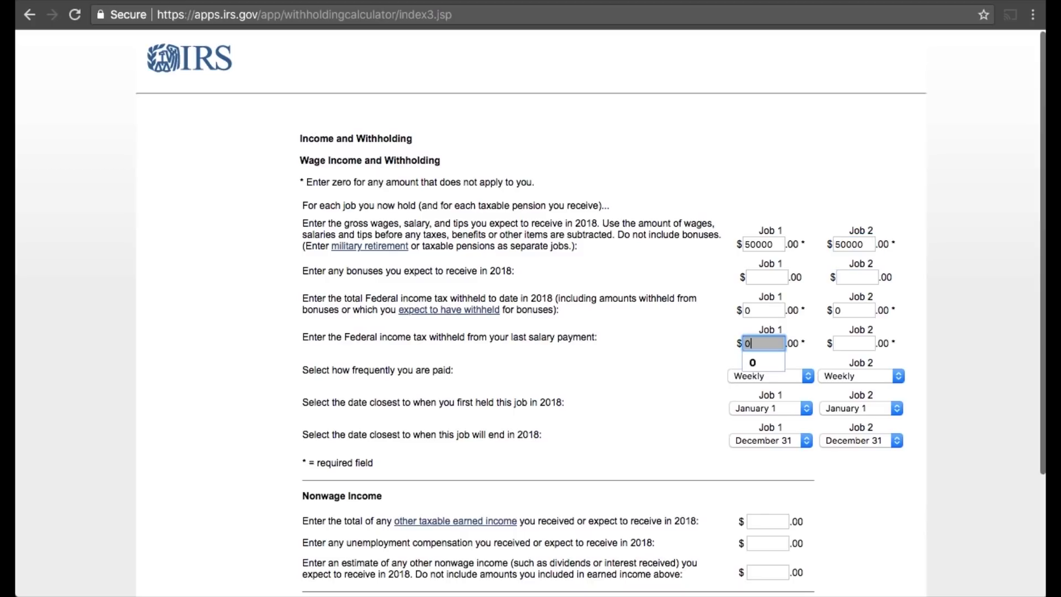
key(Tab)
text(0)
click(644, 358)
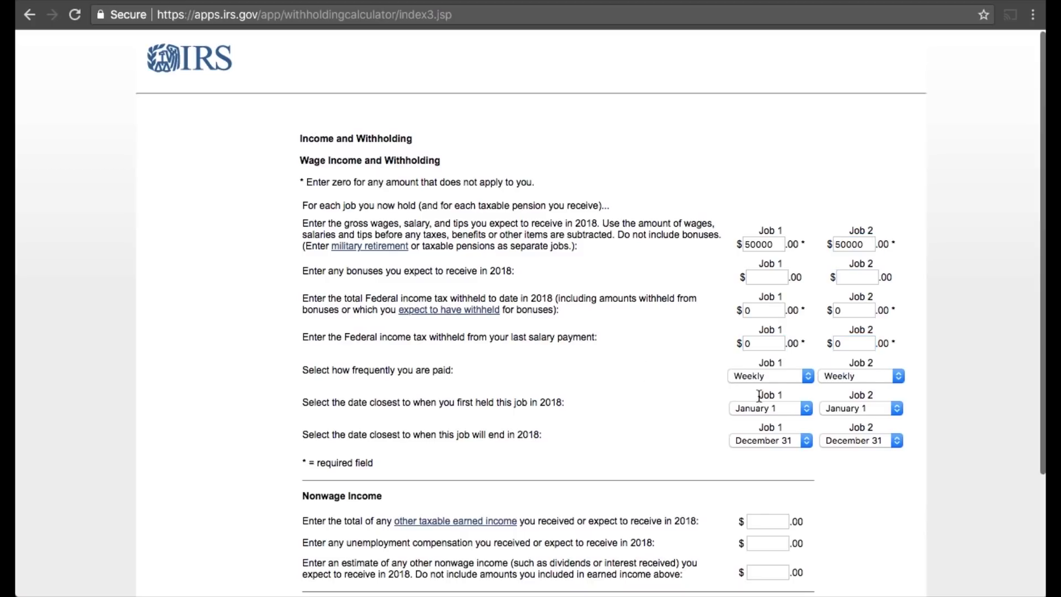
Set both jobs' pay frequency to Twice a month and calculate the results for the two-child scenario.
click(766, 375)
click(772, 402)
click(877, 376)
click(861, 400)
scroll(862, 420, down, 5)
click(581, 501)
click(591, 362)
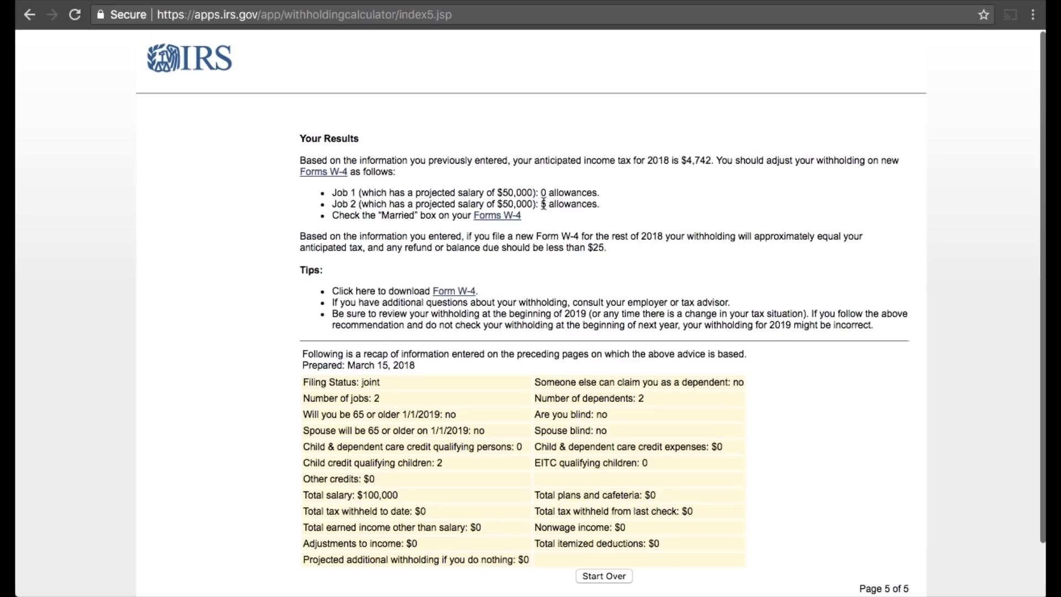
Highlight each job's recommended allowances and the anticipated 2018 income tax in the results for two children.
drag(540, 194, 607, 197)
drag(540, 205, 627, 208)
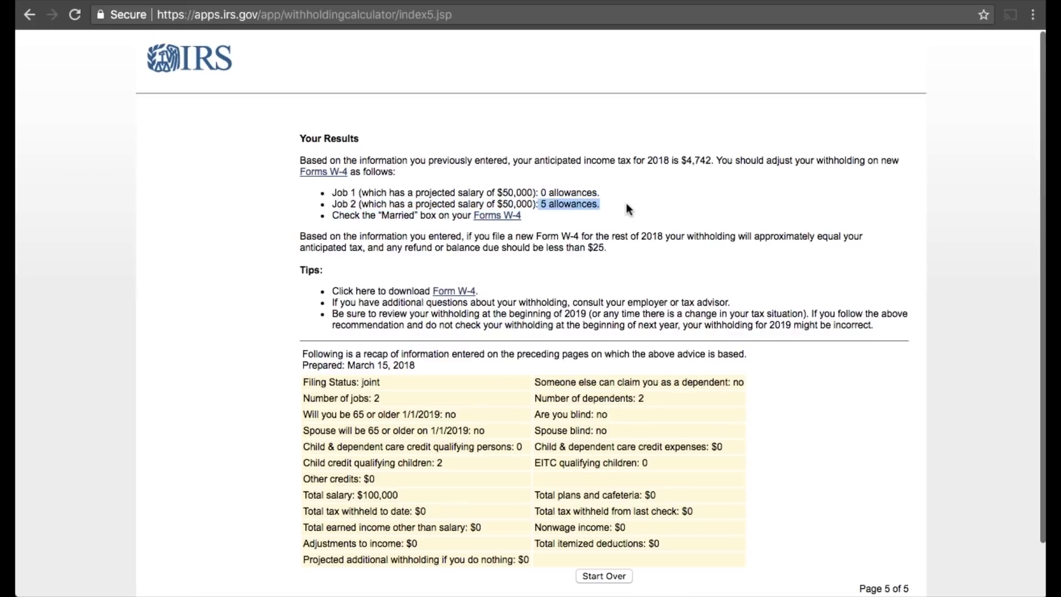
drag(681, 160, 713, 166)
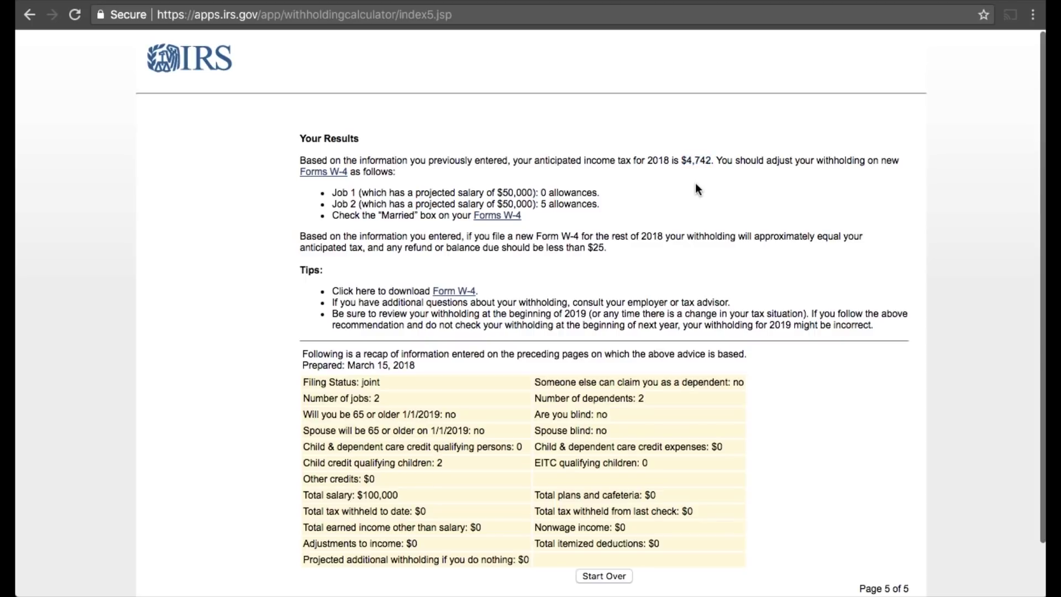
drag(539, 193, 605, 205)
click(547, 204)
click(627, 209)
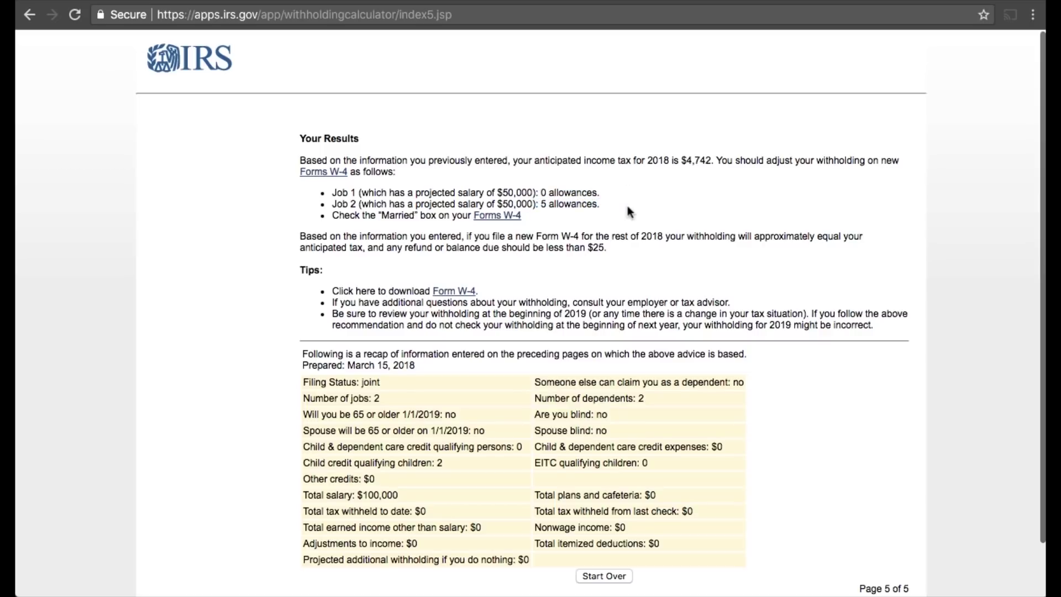